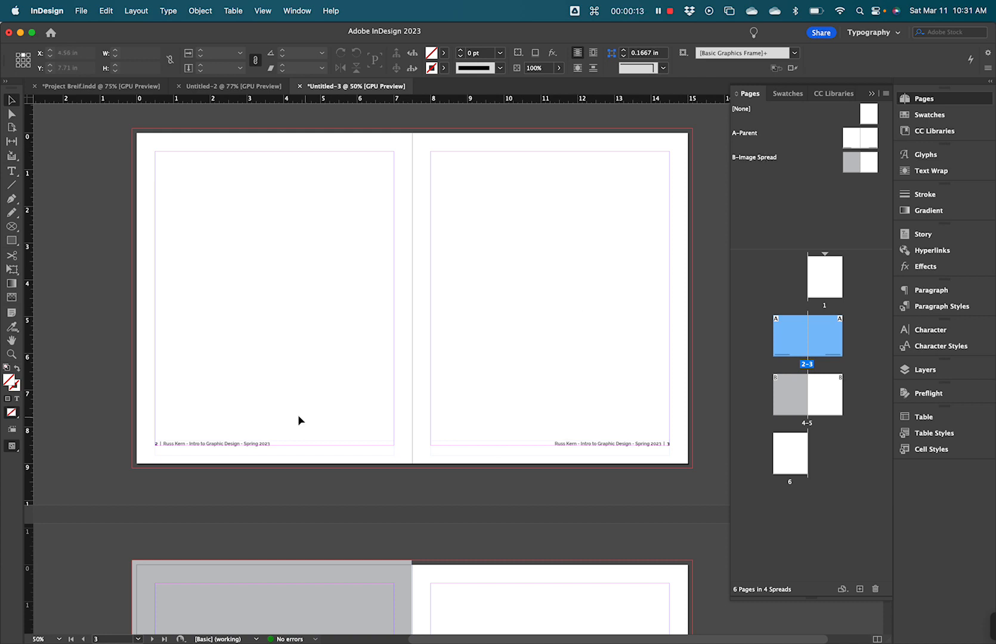
Draw a rectangle about 7.6 x 2.5 in across the bottom of page 2, extending to the bleed edges
{"action": "key", "text": "space"}
{"action": "left_click_drag", "start_coordinate": [376, 486], "coordinate": [345, 354]}
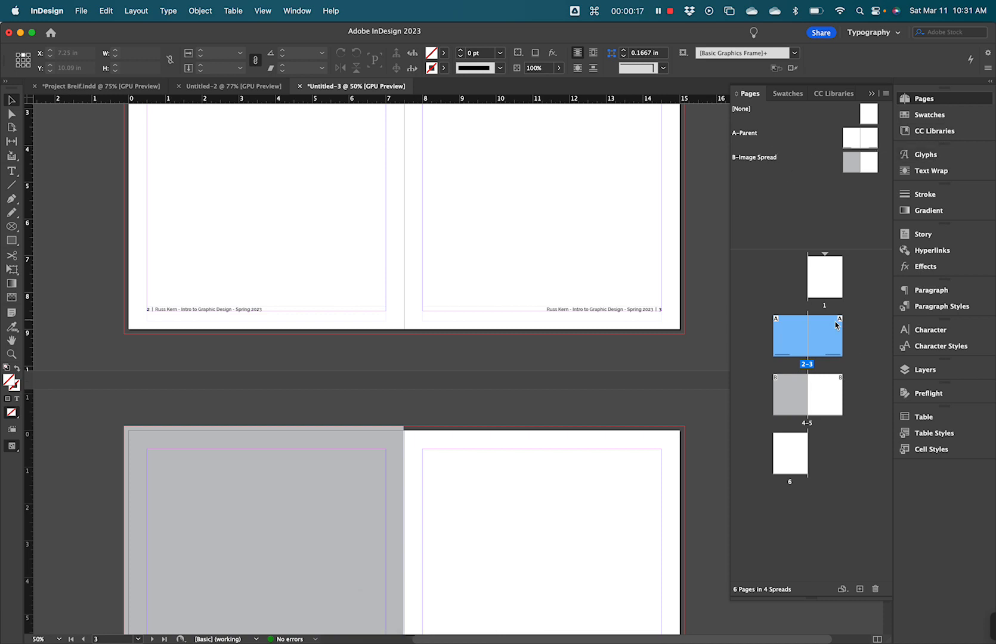
{"action": "key", "text": "space"}
{"action": "left_click_drag", "start_coordinate": [522, 406], "coordinate": [494, 188]}
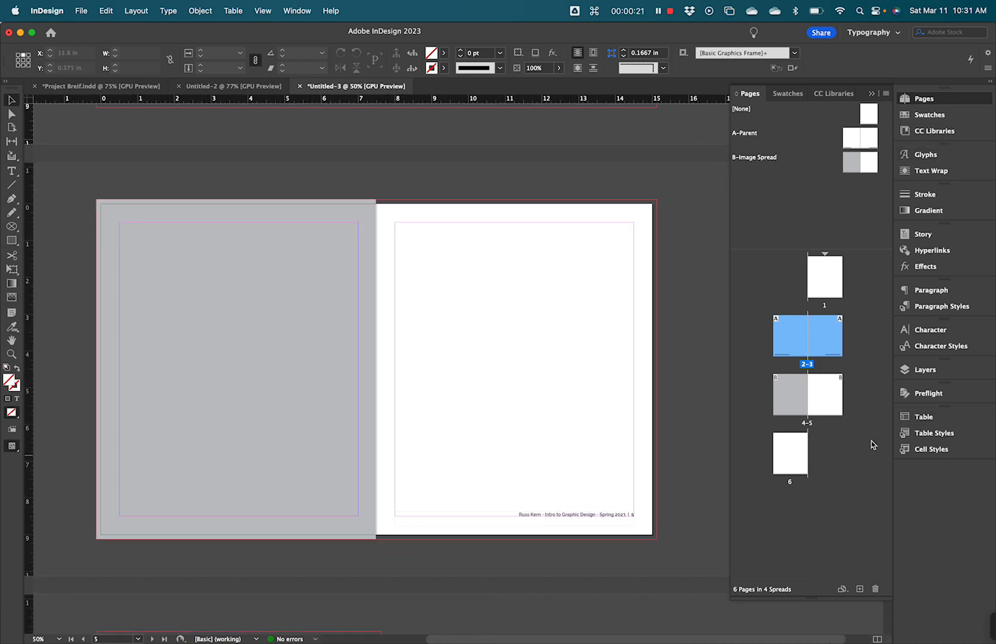
{"action": "key", "text": "space"}
{"action": "left_click_drag", "start_coordinate": [358, 237], "coordinate": [382, 316]}
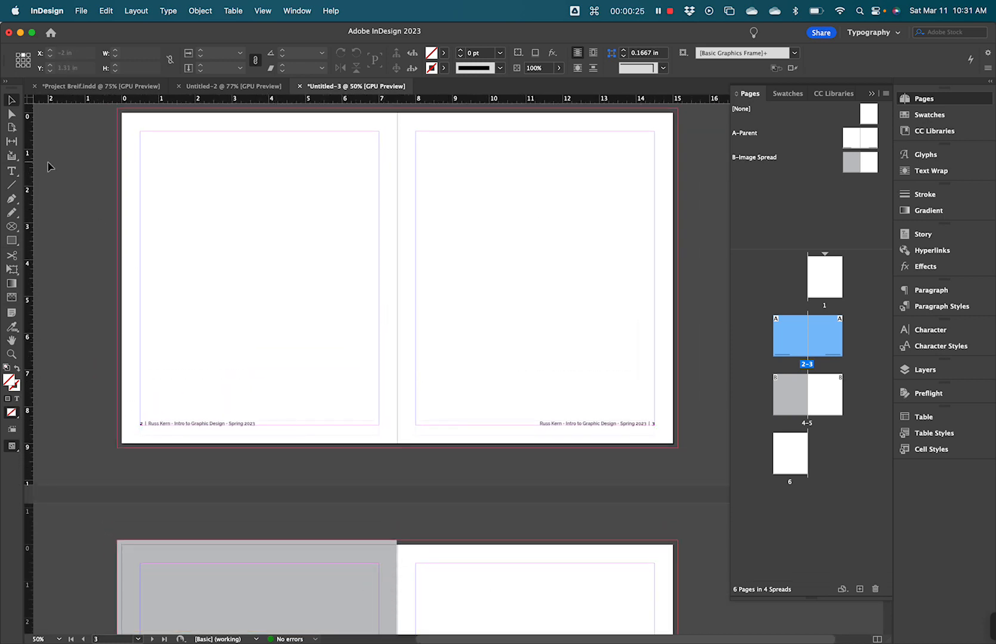
{"action": "left_click", "coordinate": [11, 241]}
{"action": "mouse_move", "coordinate": [118, 447]}
{"action": "left_mouse_down"}
{"action": "mouse_move", "coordinate": [207, 389]}
{"action": "mouse_move", "coordinate": [396, 329]}
{"action": "mouse_move", "coordinate": [397, 357]}
{"action": "left_mouse_up"}
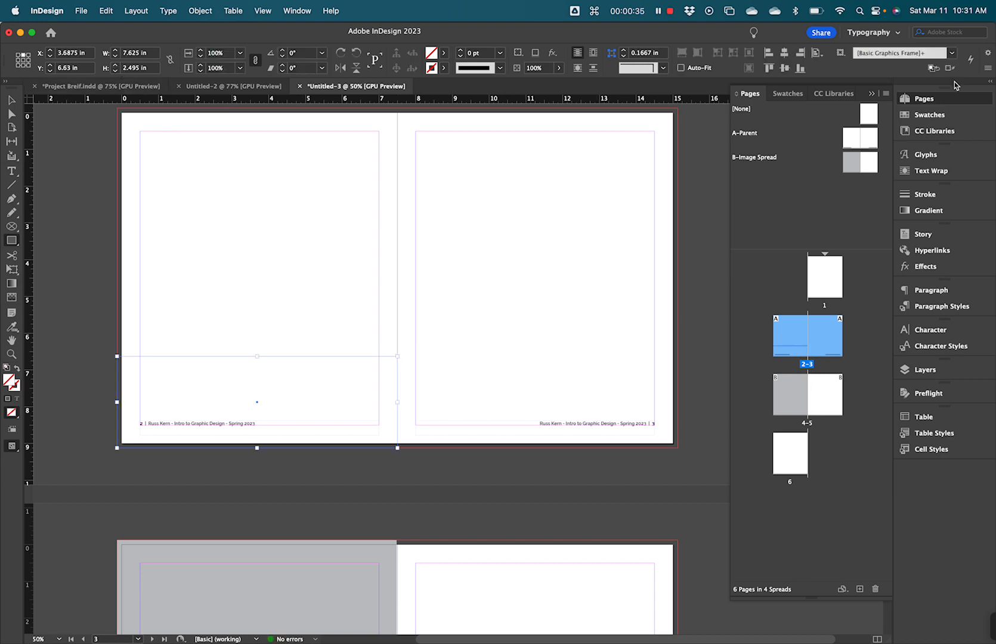
Fill the new rectangle with a 30% tint of Black and deselect it
{"action": "left_click", "coordinate": [949, 119]}
{"action": "left_click", "coordinate": [762, 168]}
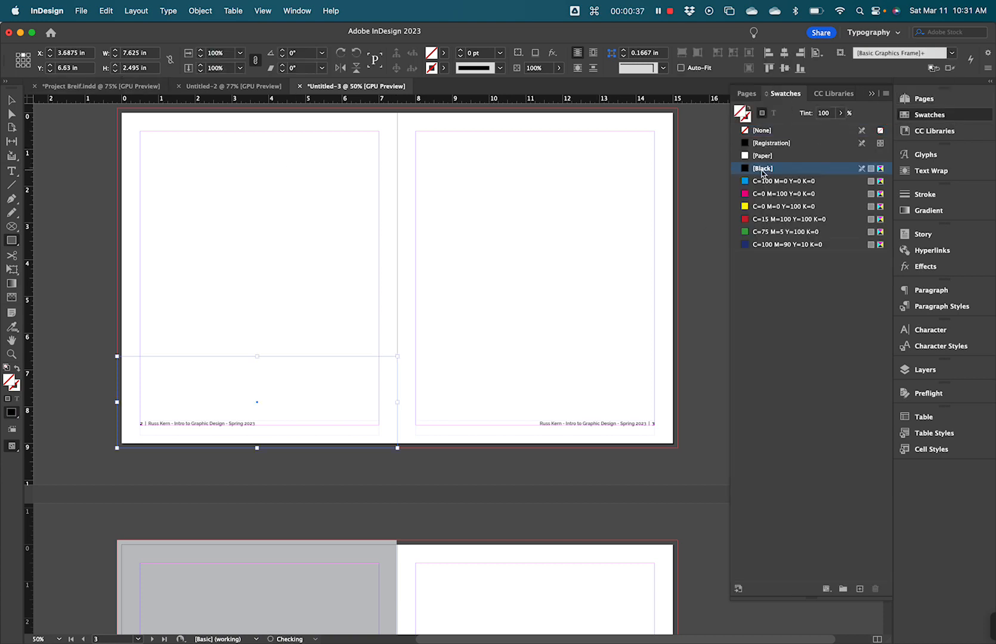
{"action": "left_click", "coordinate": [841, 113]}
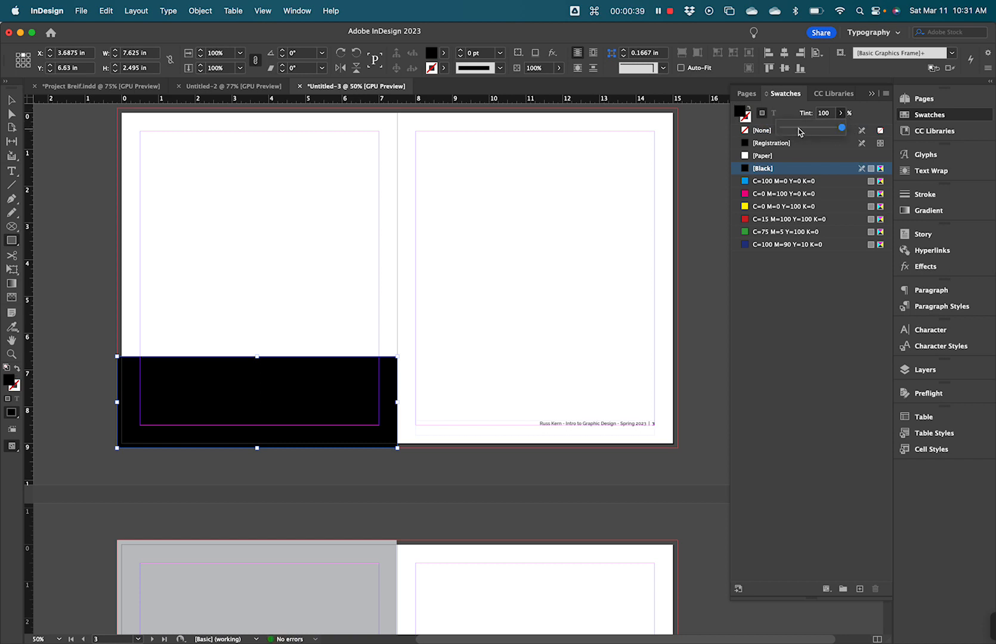
{"action": "left_click", "coordinate": [798, 129]}
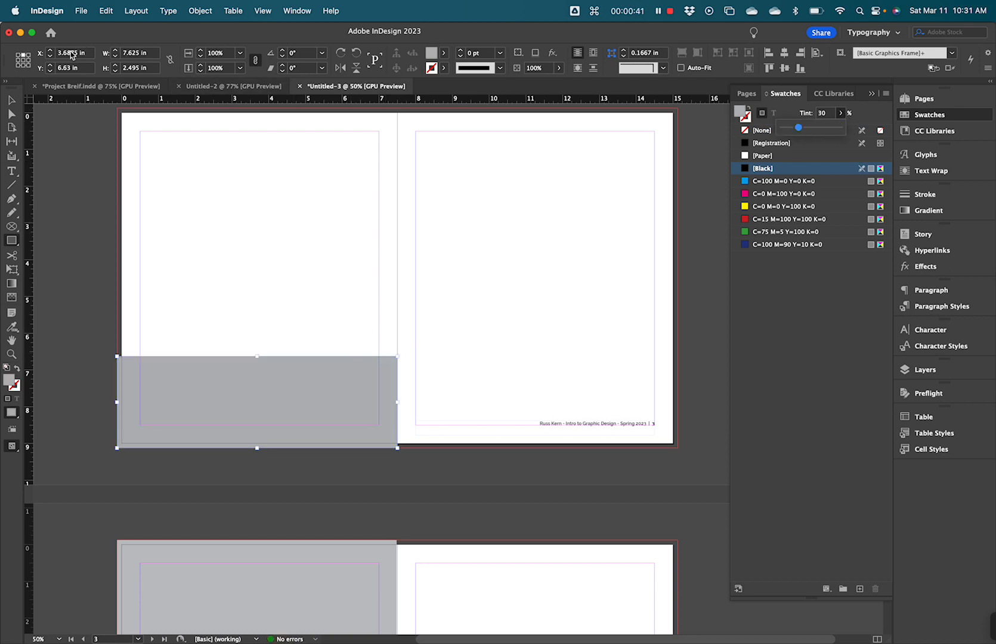
{"action": "left_click", "coordinate": [10, 101]}
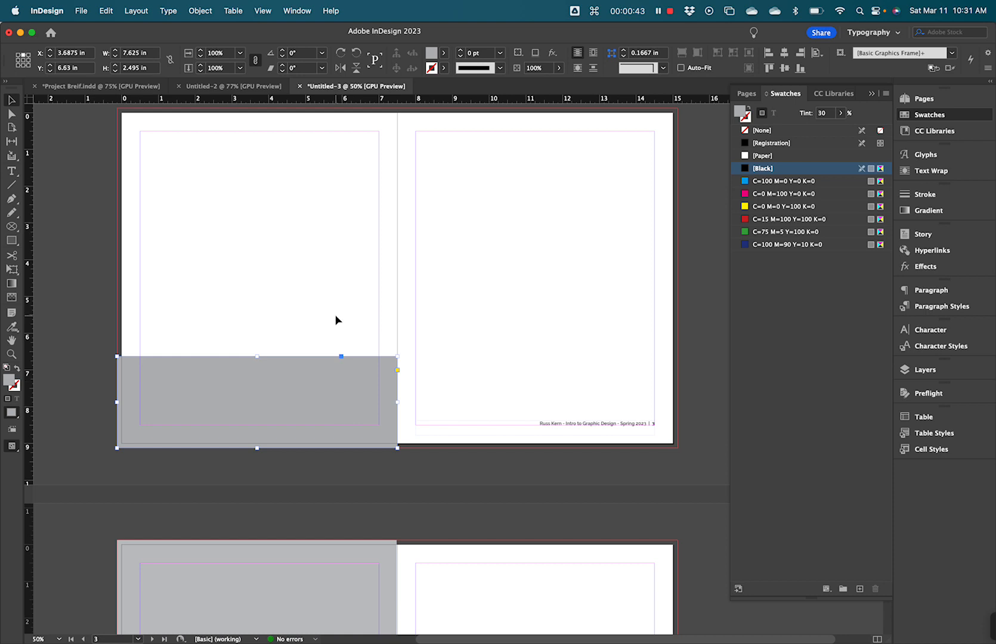
{"action": "left_click", "coordinate": [404, 321]}
{"action": "key", "text": "space"}
{"action": "left_click_drag", "start_coordinate": [541, 363], "coordinate": [518, 274]}
{"action": "left_click_drag", "start_coordinate": [225, 300], "coordinate": [241, 332]}
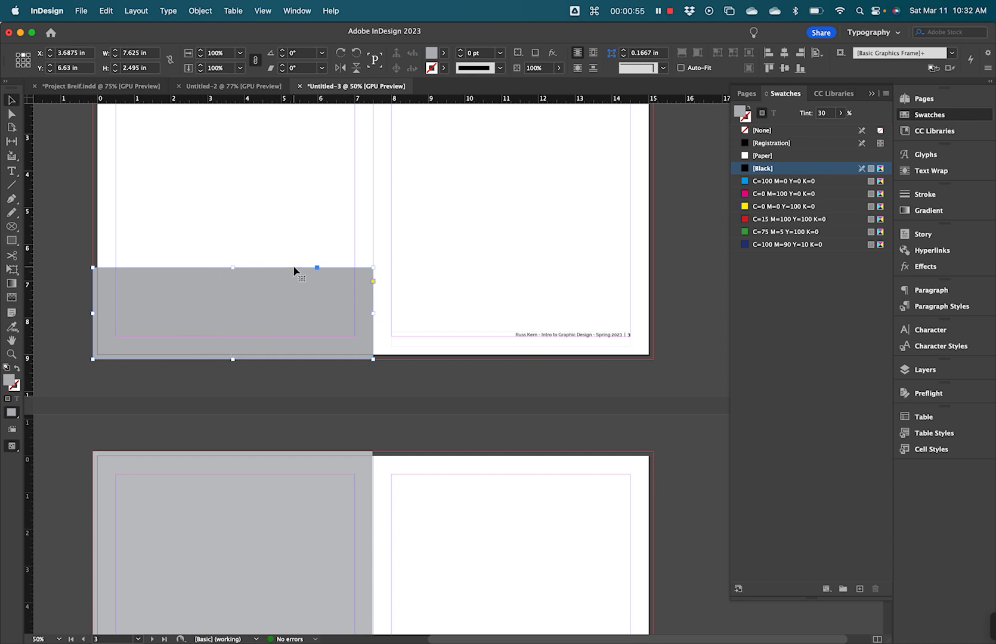
{"action": "left_click", "coordinate": [312, 208]}
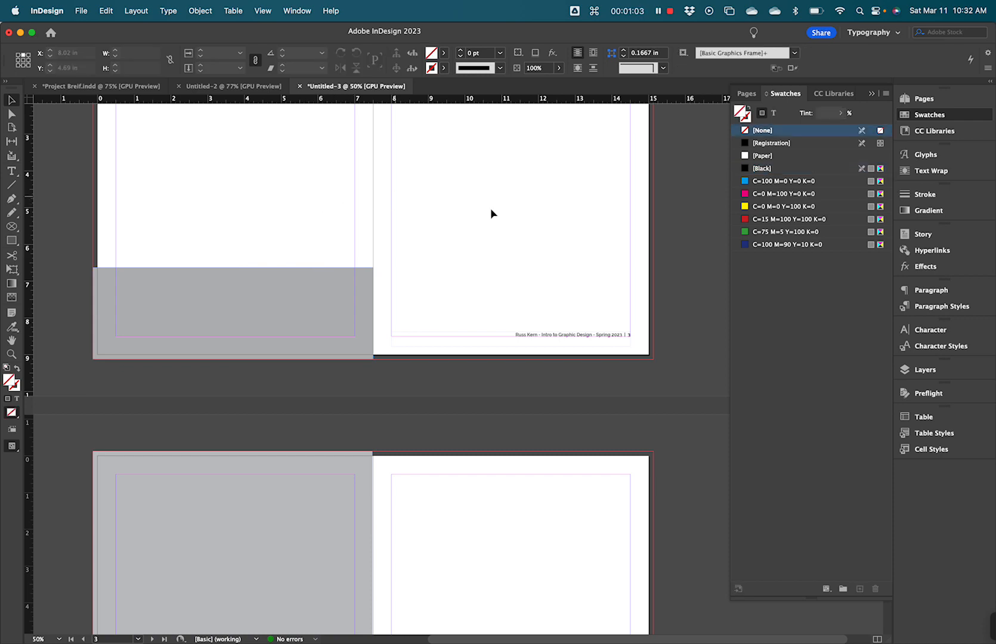
Show the document's layers and select the gray rectangle on page 2 to check which layer holds it
{"action": "left_click_drag", "start_coordinate": [457, 188], "coordinate": [484, 291]}
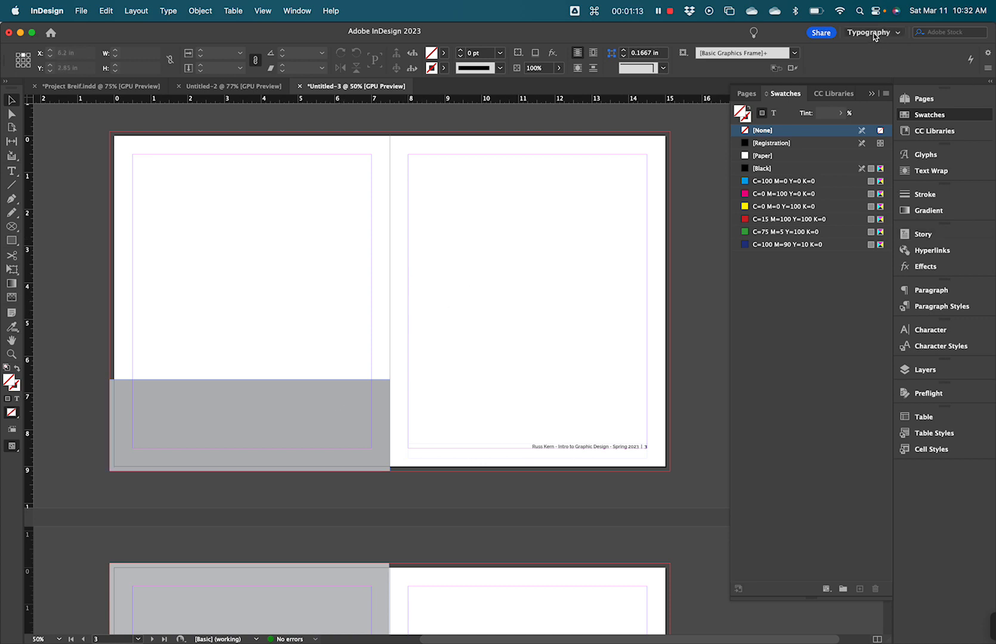
{"action": "left_click", "coordinate": [925, 370]}
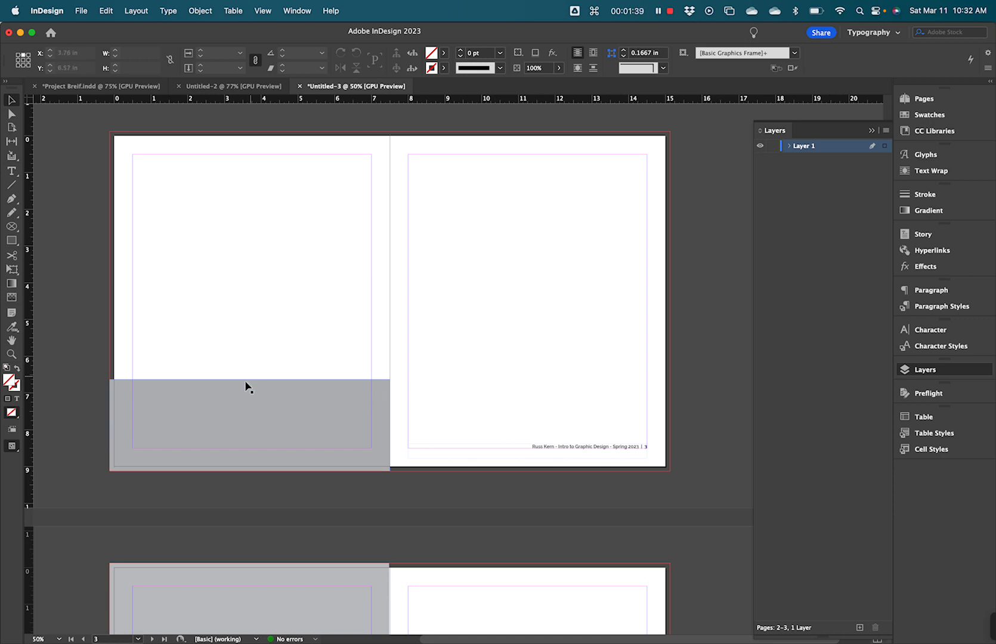
{"action": "left_click_drag", "start_coordinate": [189, 444], "coordinate": [202, 409]}
{"action": "left_click", "coordinate": [202, 409]}
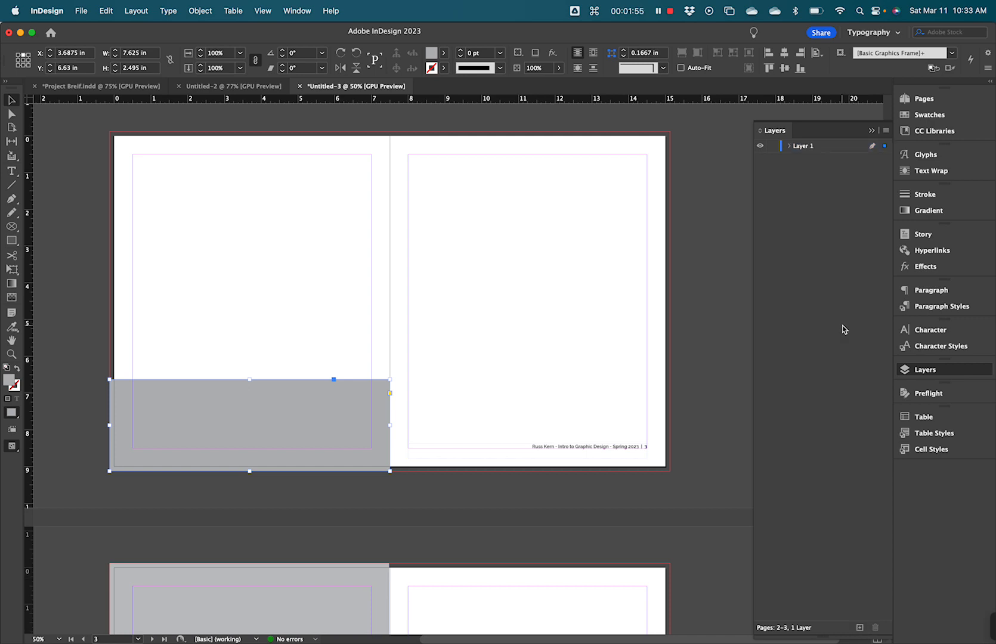
{"action": "left_click", "coordinate": [808, 146]}
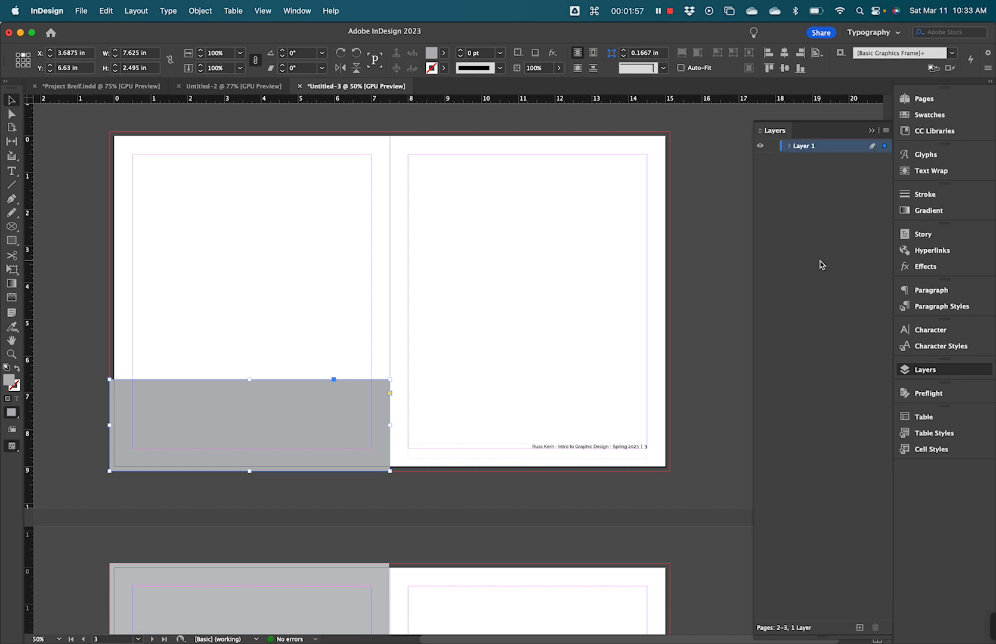
{"action": "left_click", "coordinate": [822, 156]}
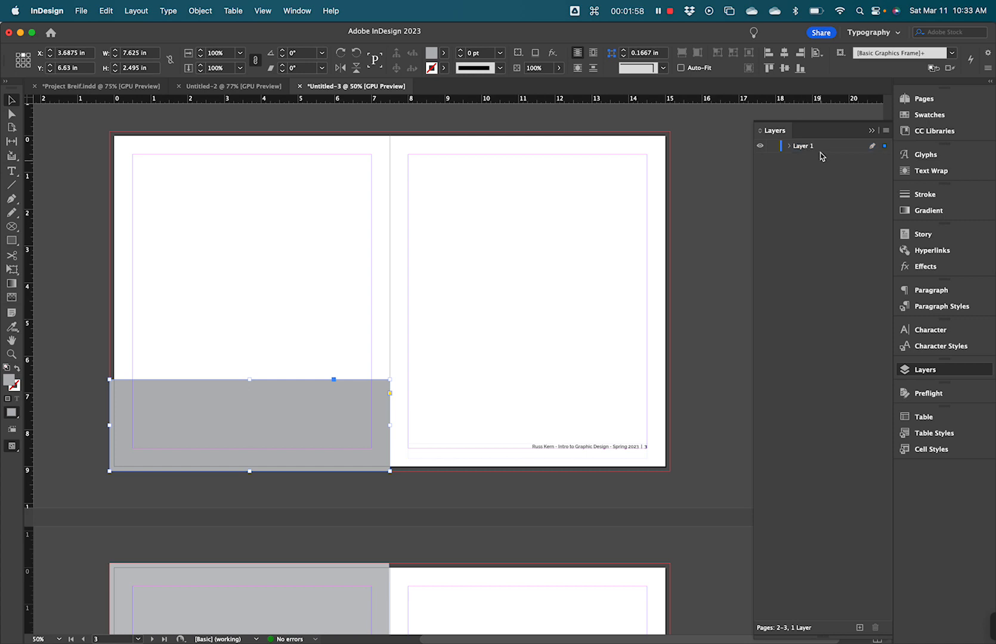
Create a new layer above Layer 1 and name it "Parent Page Items"
{"action": "left_click", "coordinate": [859, 627]}
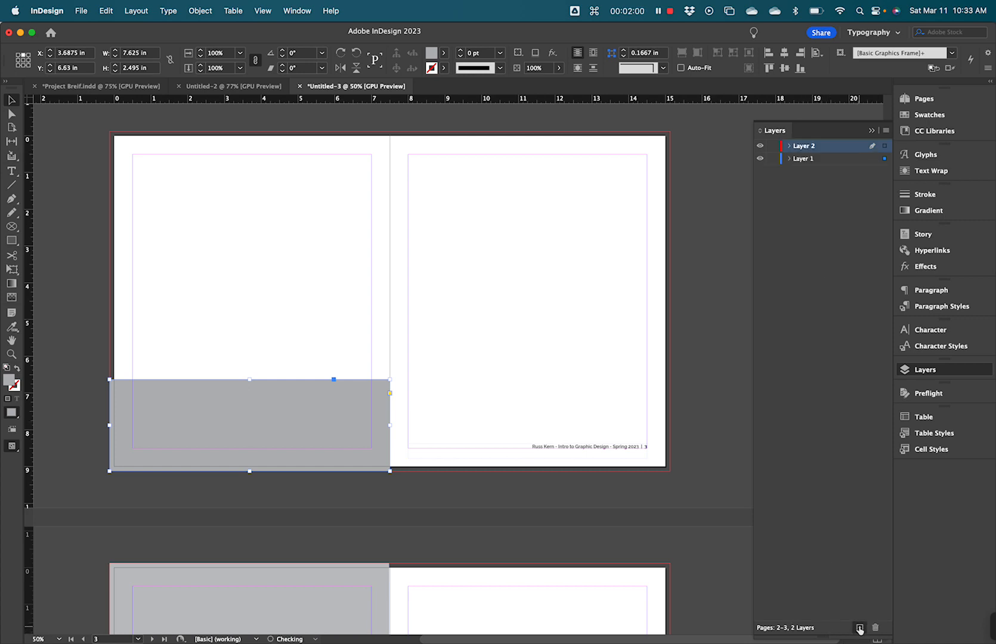
{"action": "double_click", "coordinate": [811, 149]}
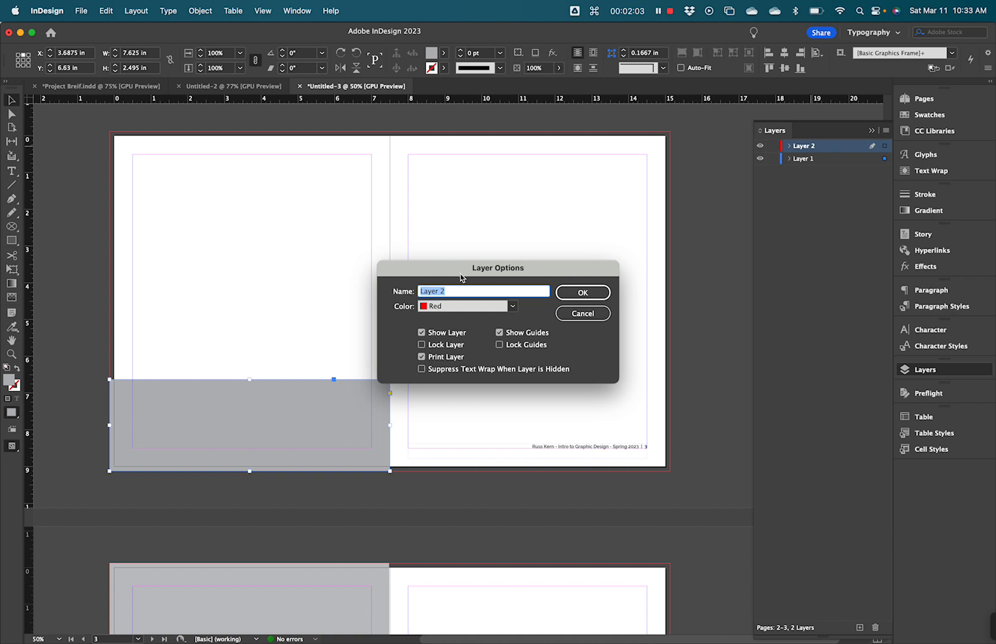
{"action": "type", "text": "Pare"}
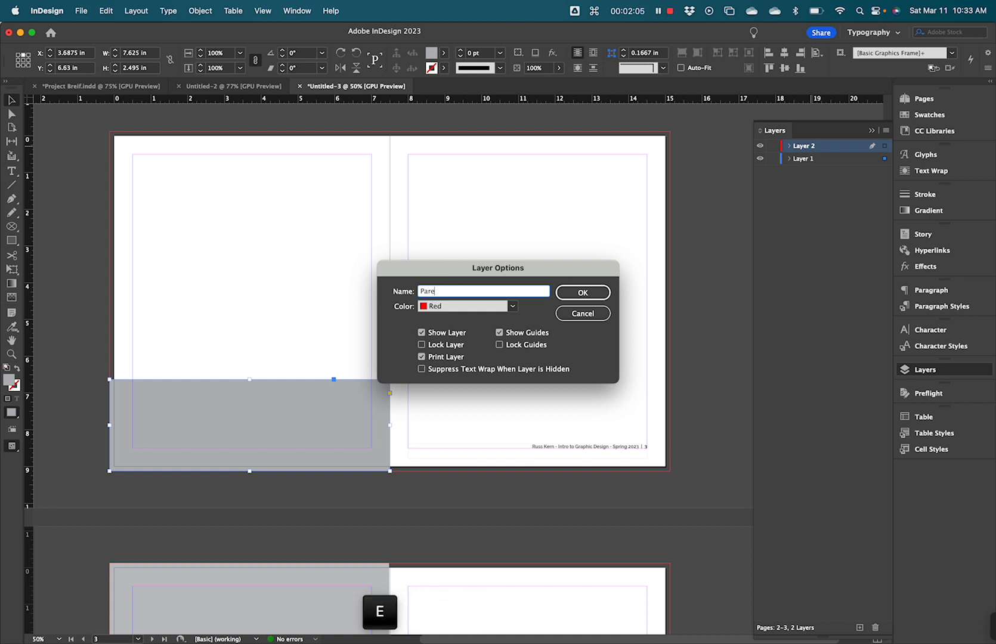
{"action": "type", "text": "nt Page I"}
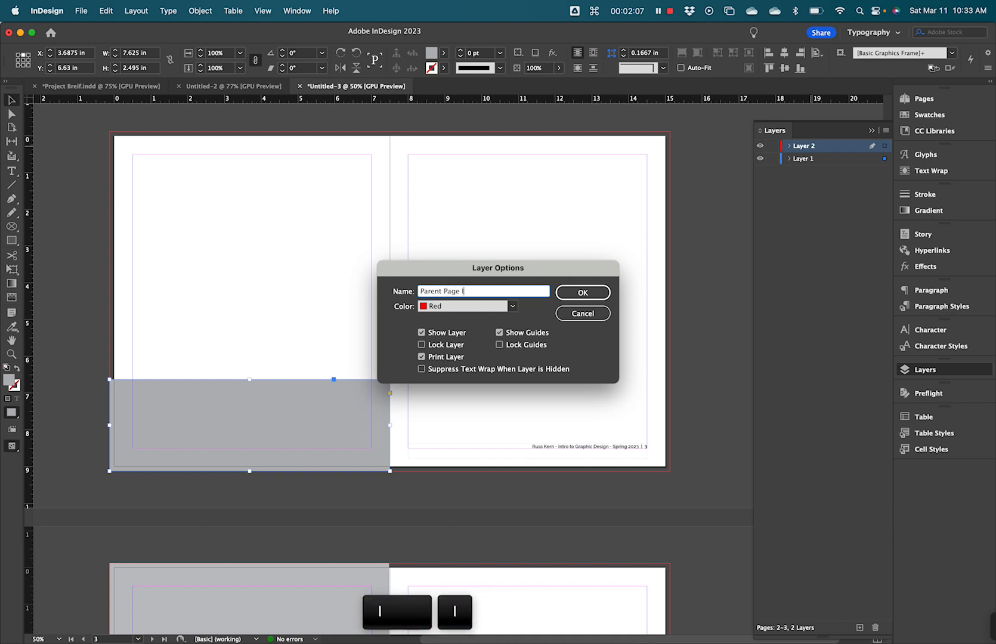
{"action": "type", "text": "tems"}
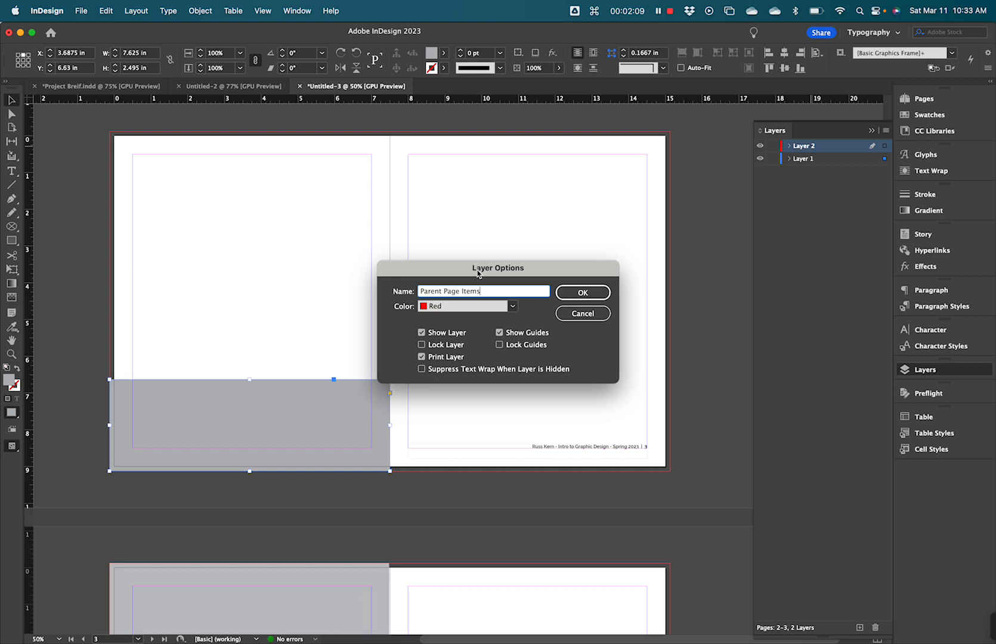
{"action": "left_click", "coordinate": [587, 302]}
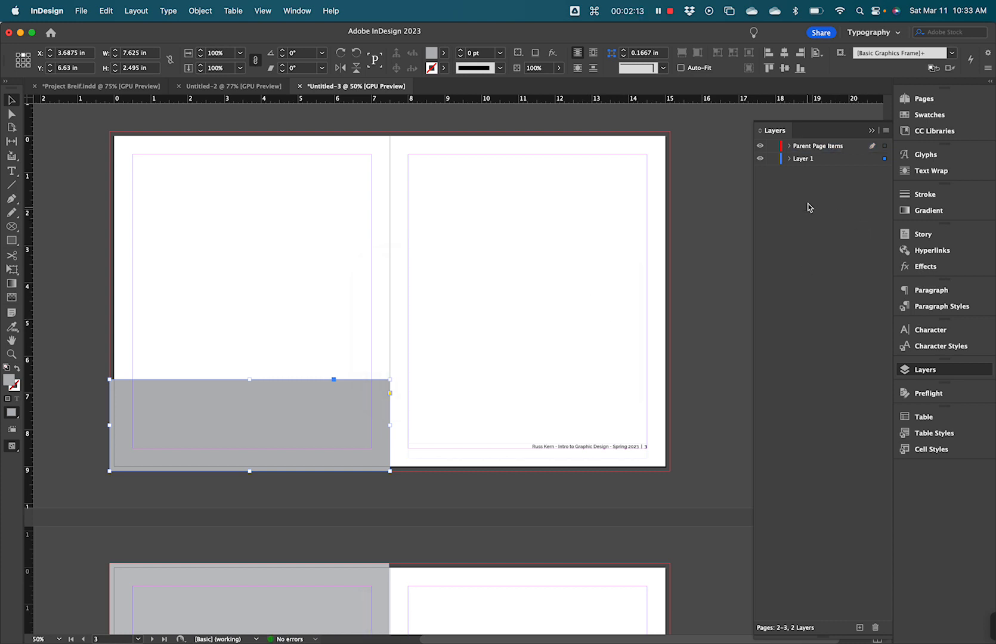
Open the A-Parent spread and cut the footer text frames from both of its pages
{"action": "left_click", "coordinate": [921, 99]}
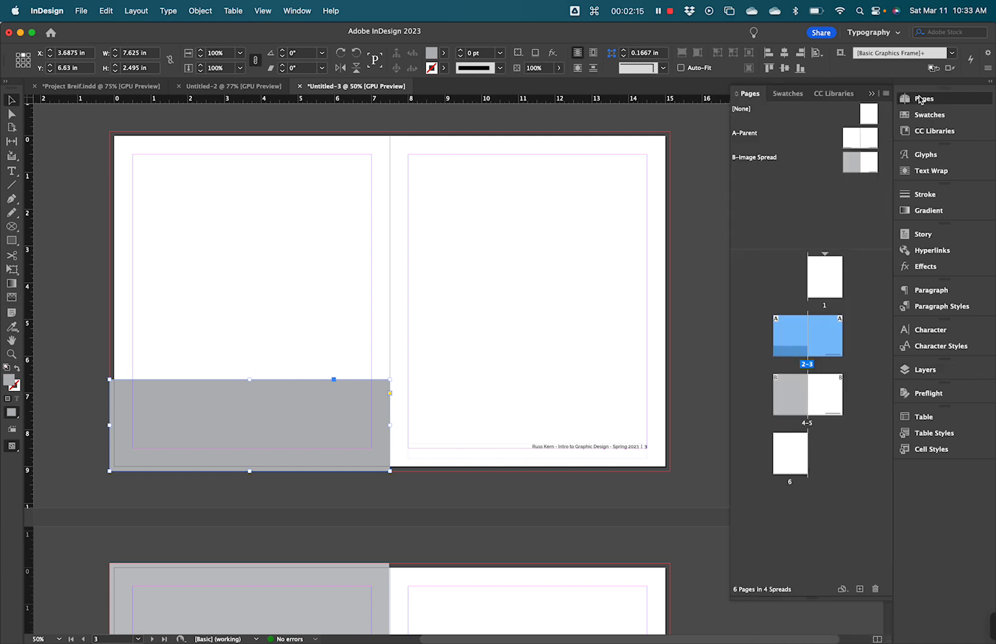
{"action": "left_click", "coordinate": [802, 198]}
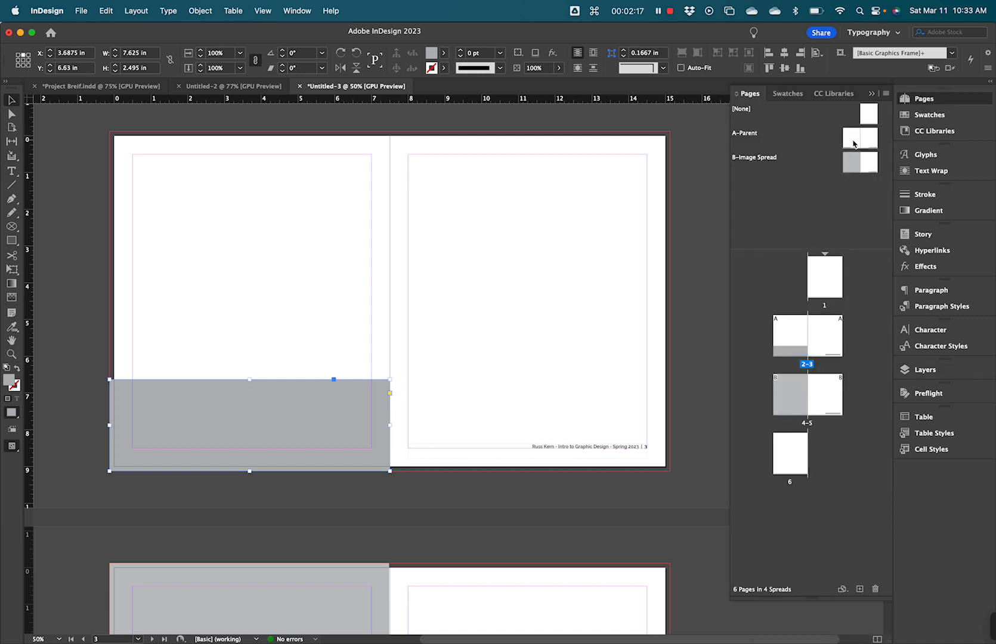
{"action": "double_click", "coordinate": [853, 143]}
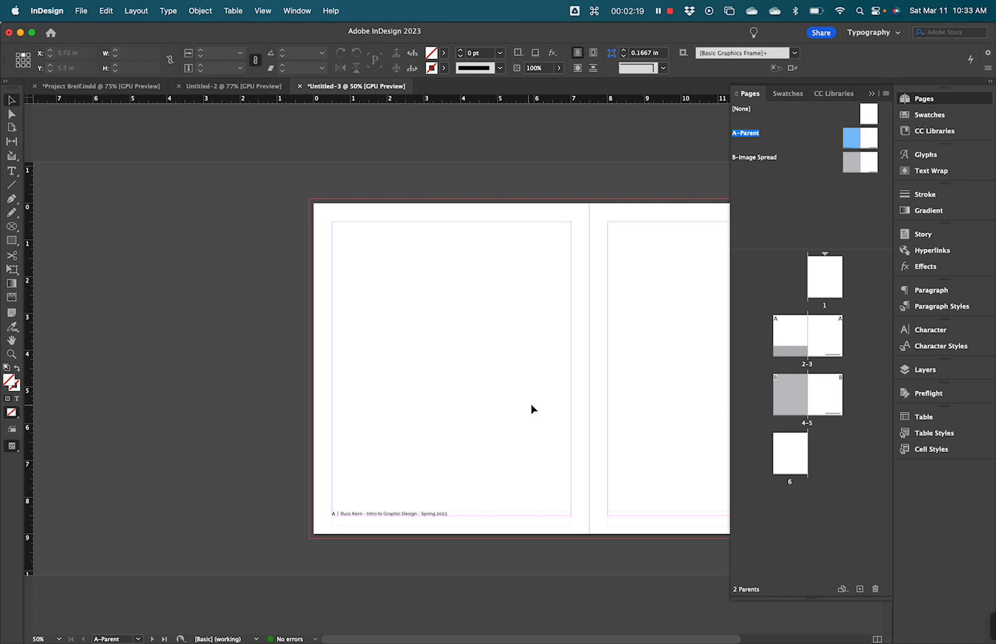
{"action": "key", "text": "space"}
{"action": "left_click_drag", "start_coordinate": [489, 364], "coordinate": [345, 311]}
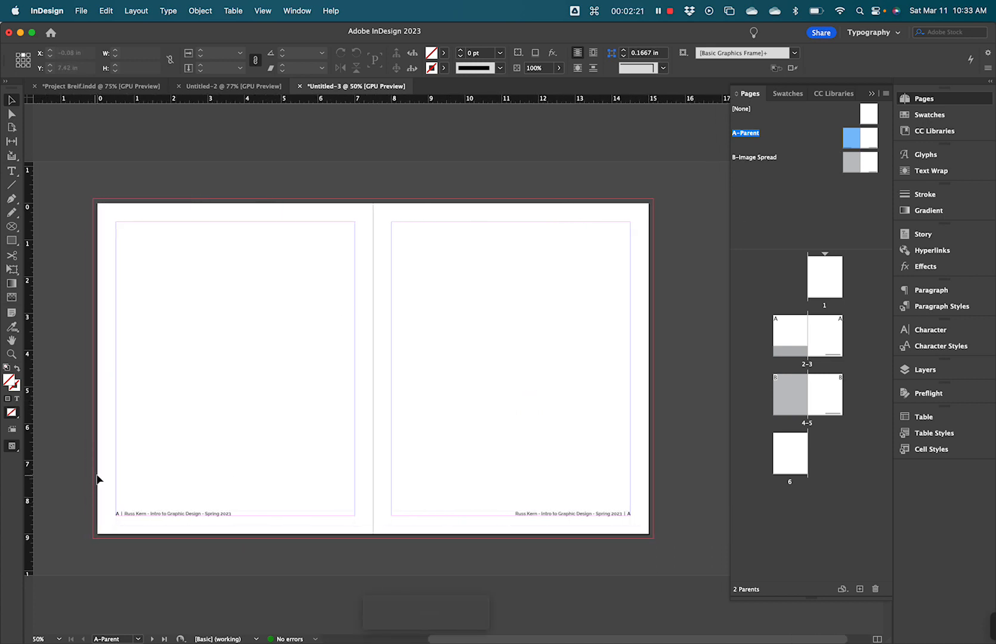
{"action": "left_click_drag", "start_coordinate": [70, 466], "coordinate": [639, 524]}
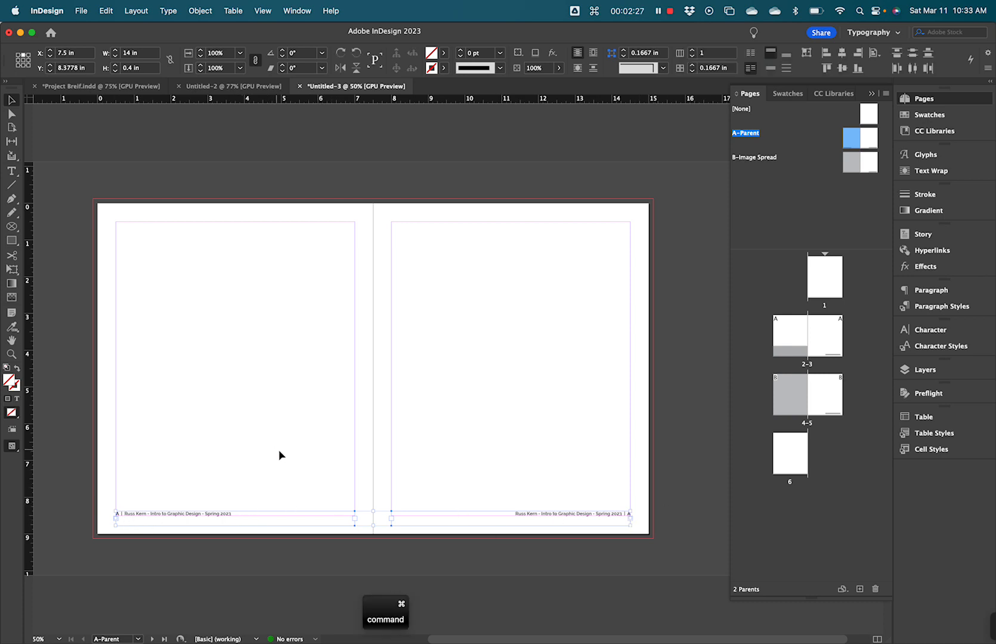
{"action": "left_click", "coordinate": [106, 10]}
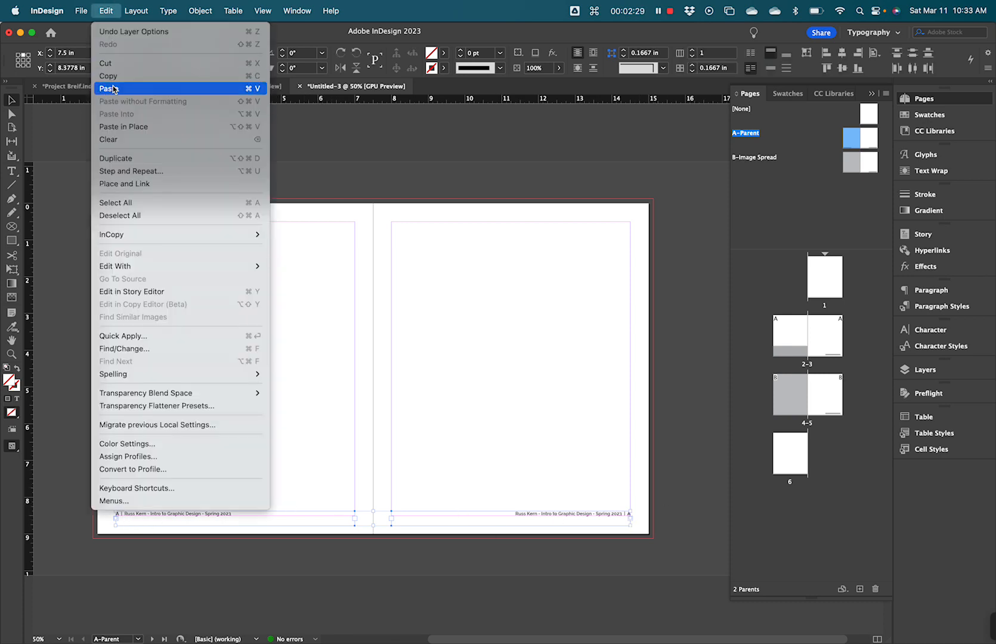
{"action": "left_click", "coordinate": [115, 64]}
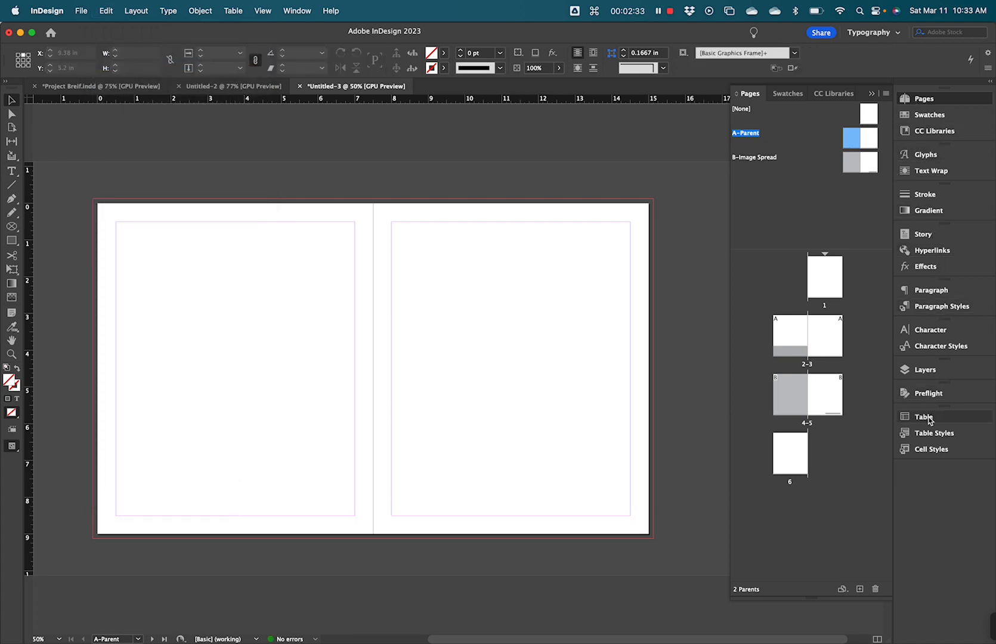
Paste the cut footers in place on the A-Parent spread, on the Parent Page Items layer
{"action": "left_click", "coordinate": [924, 371]}
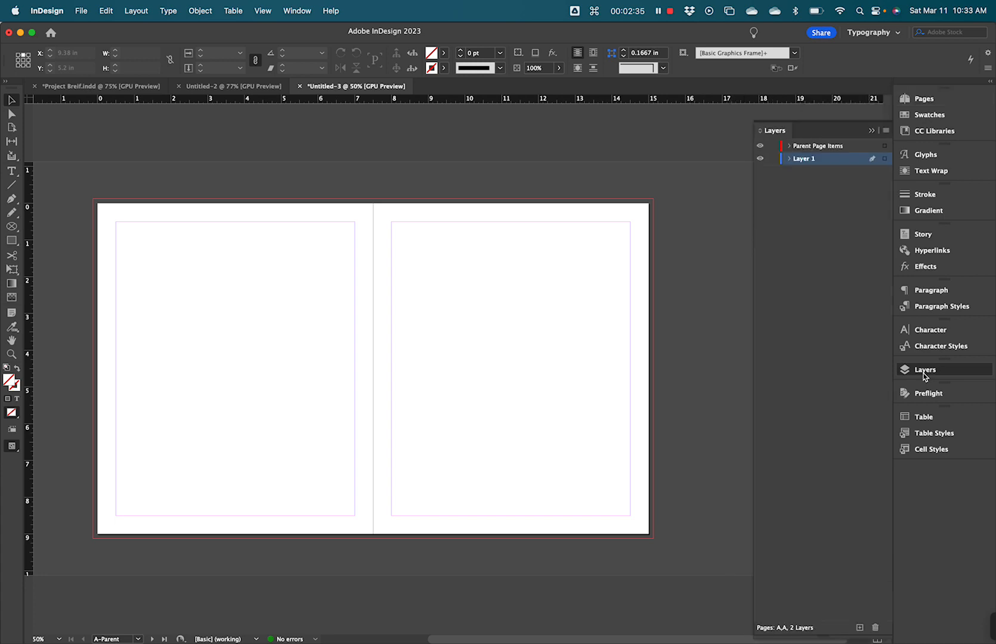
{"action": "left_click", "coordinate": [810, 147]}
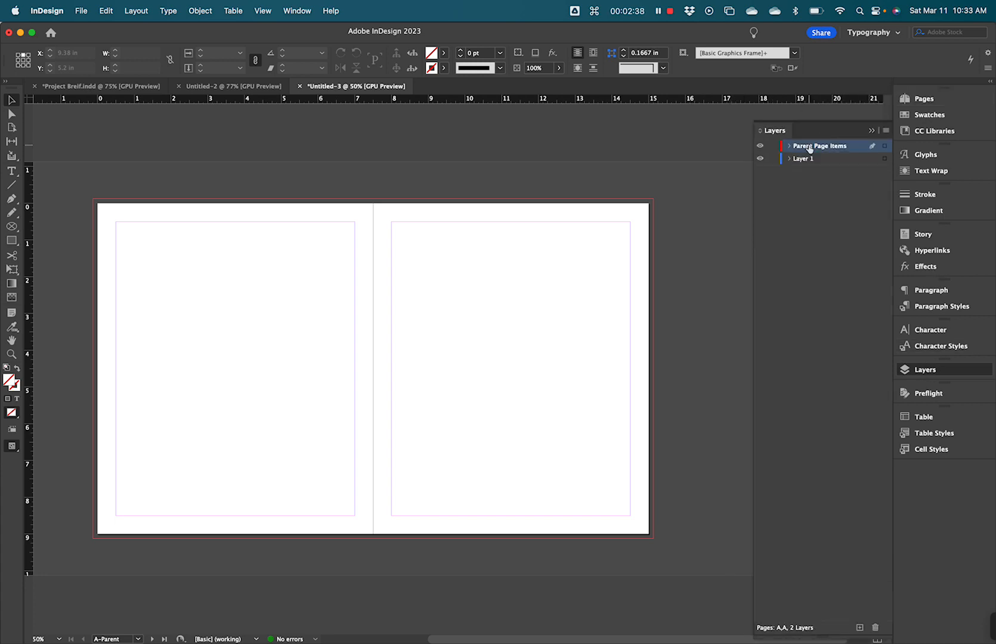
{"action": "right_click", "coordinate": [430, 318]}
{"action": "left_click", "coordinate": [390, 267]}
{"action": "left_click", "coordinate": [107, 10]}
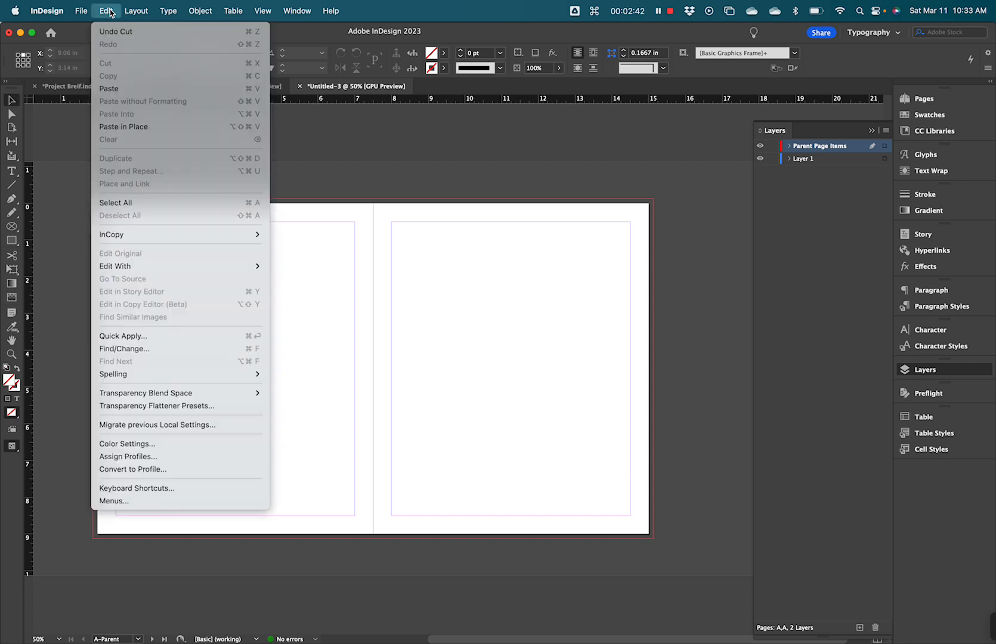
{"action": "left_click", "coordinate": [130, 127]}
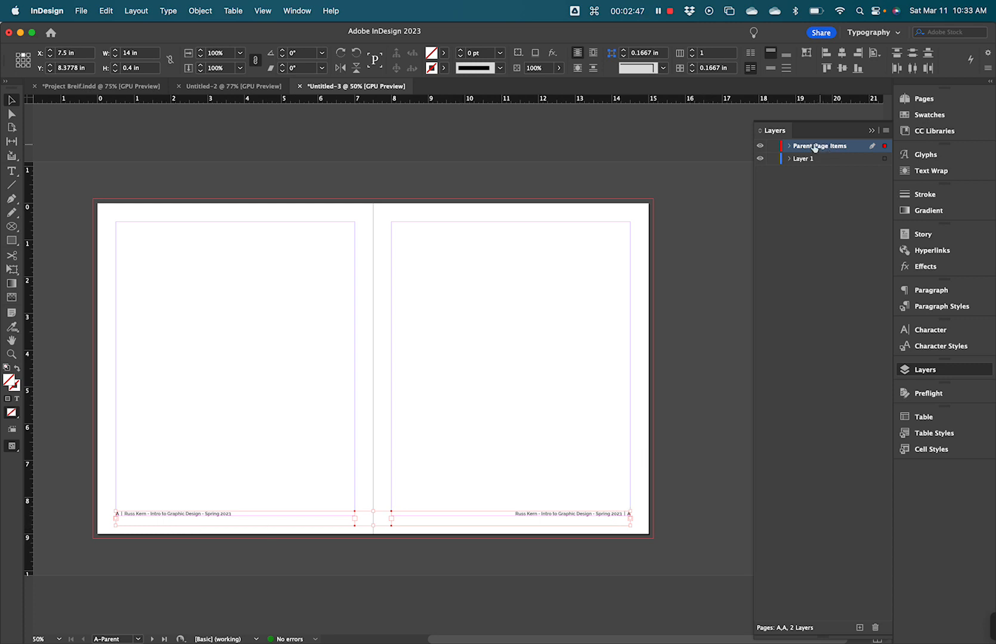
{"action": "left_click", "coordinate": [594, 325]}
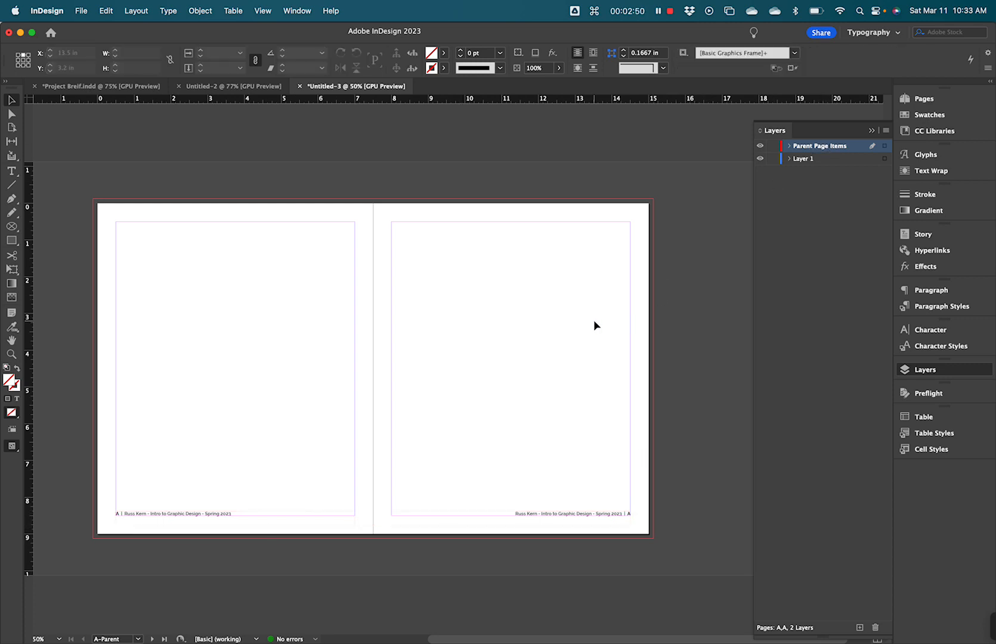
Open the B-Image Spread parent and cut the footer text frame from its right-hand page, leaving the gray image frame in place
{"action": "left_click", "coordinate": [923, 99]}
{"action": "double_click", "coordinate": [858, 161]}
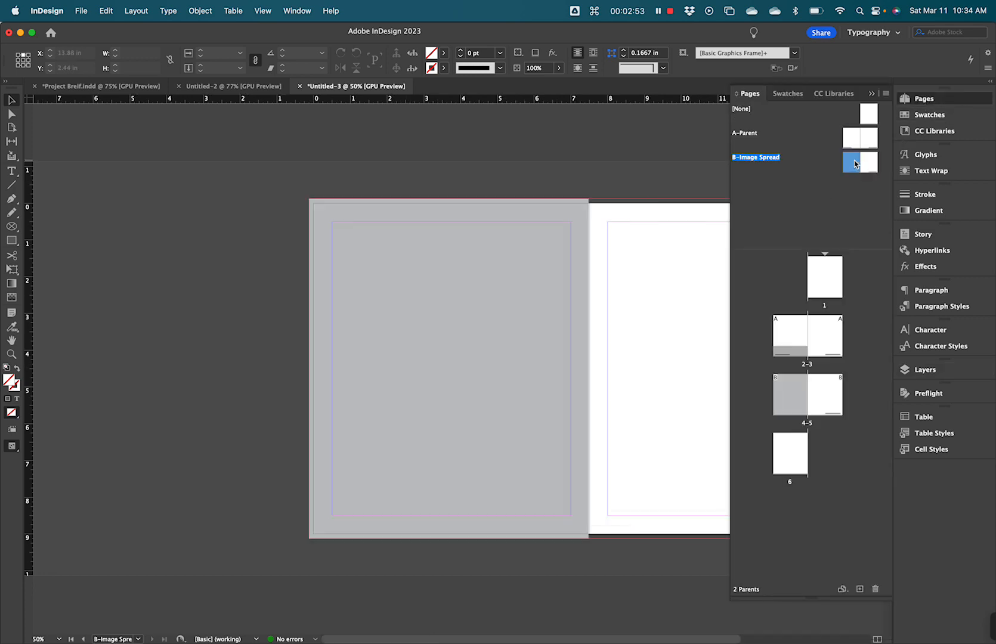
{"action": "key", "text": "space"}
{"action": "left_click_drag", "start_coordinate": [670, 449], "coordinate": [520, 394]}
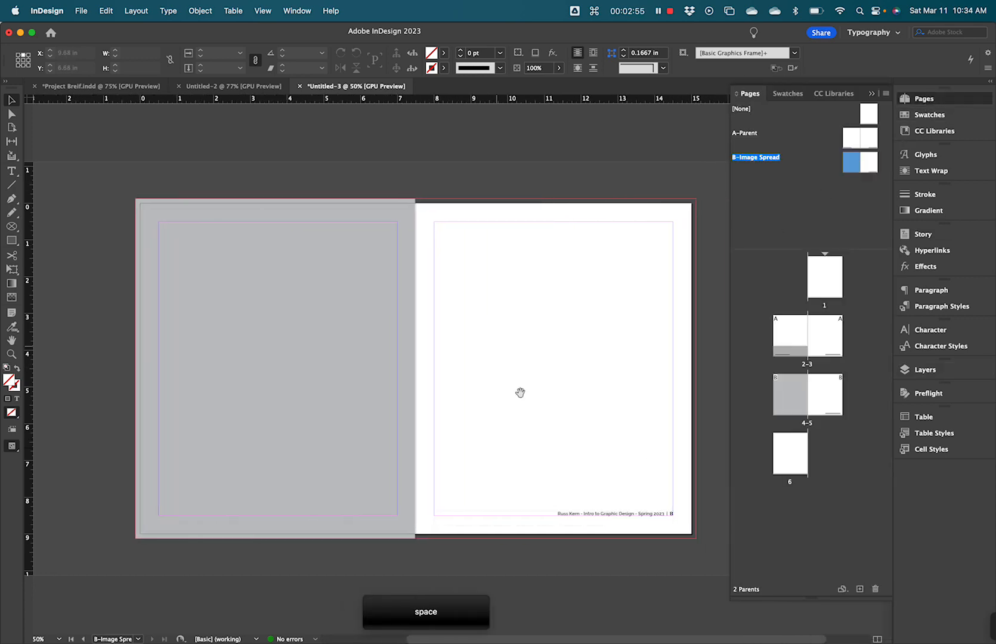
{"action": "left_click_drag", "start_coordinate": [530, 474], "coordinate": [682, 554]}
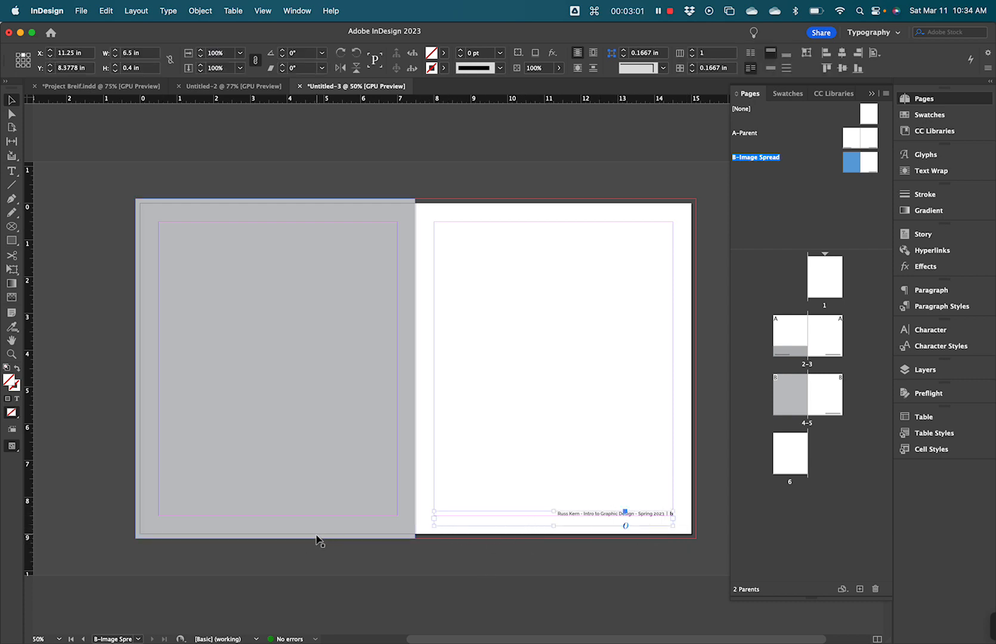
{"action": "left_click_drag", "start_coordinate": [317, 573], "coordinate": [111, 489]}
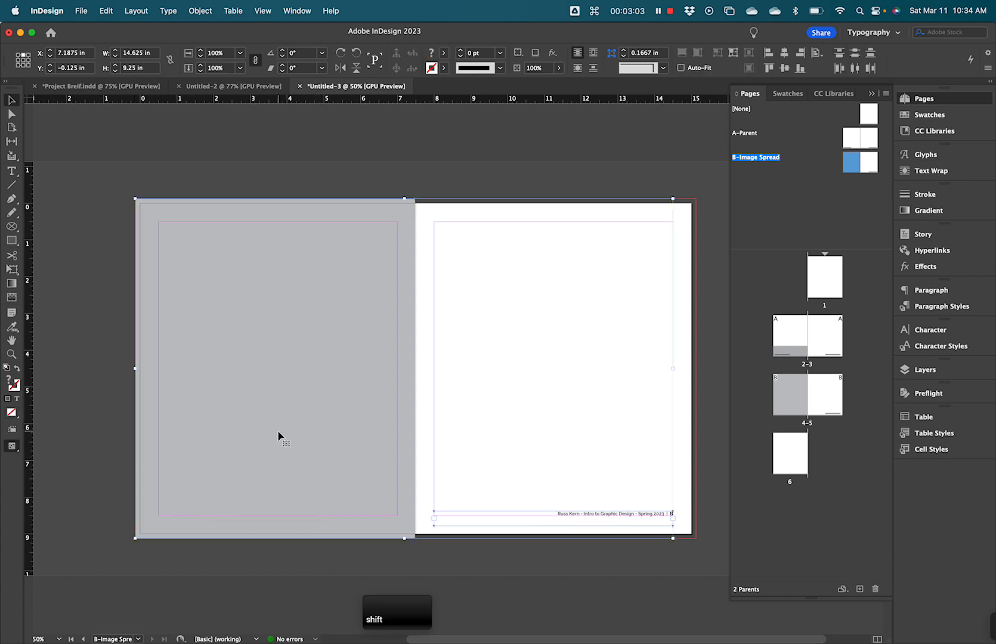
{"action": "left_click", "coordinate": [387, 425], "text": "shift"}
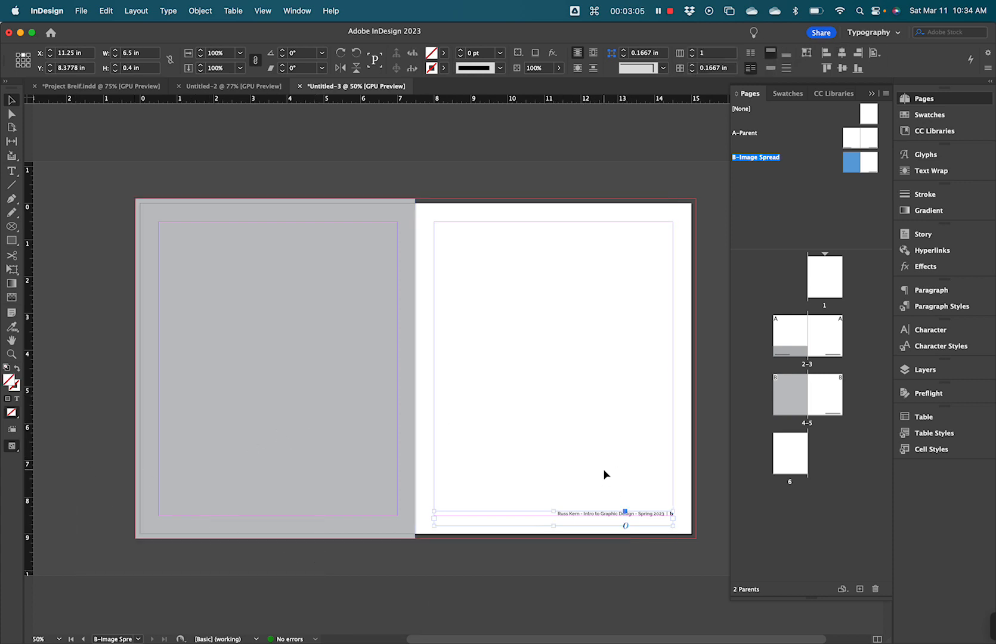
{"action": "key", "text": "super"}
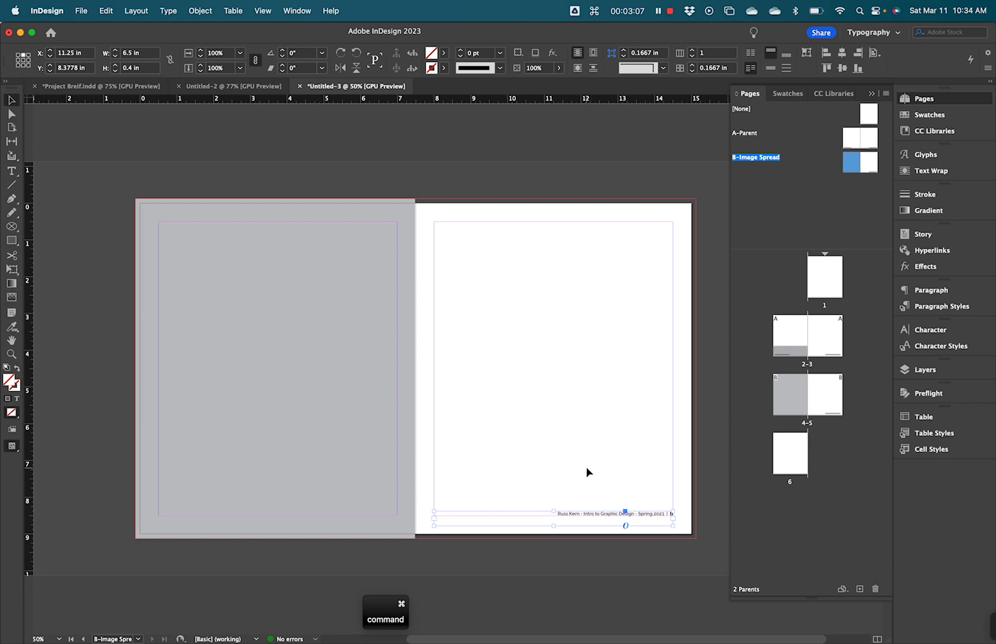
{"action": "key", "text": "super+x"}
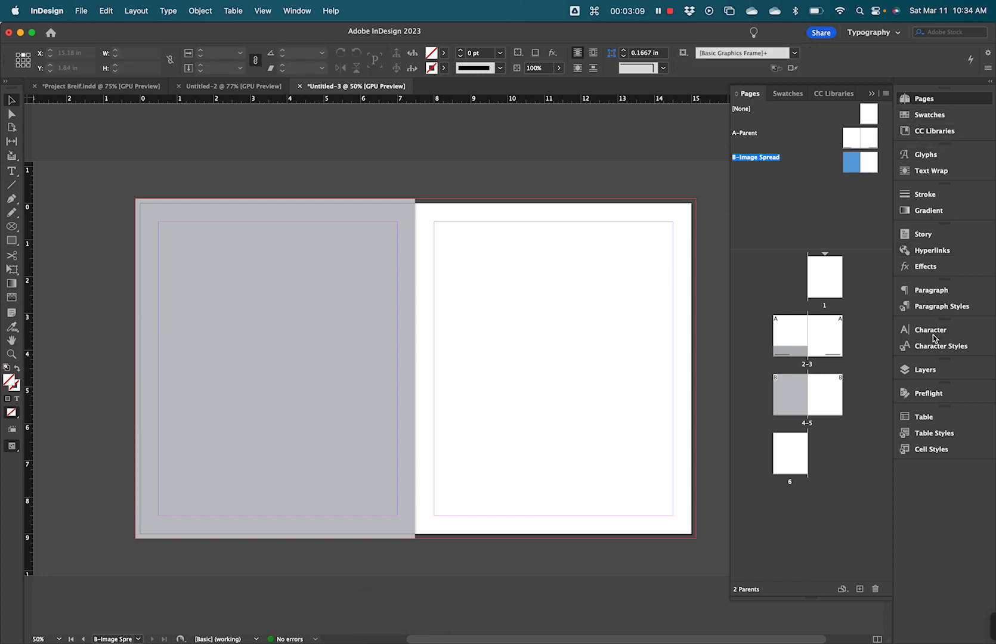
Paste the cut footer in place on the B-Image Spread, on the Parent Page Items layer
{"action": "left_click", "coordinate": [930, 371]}
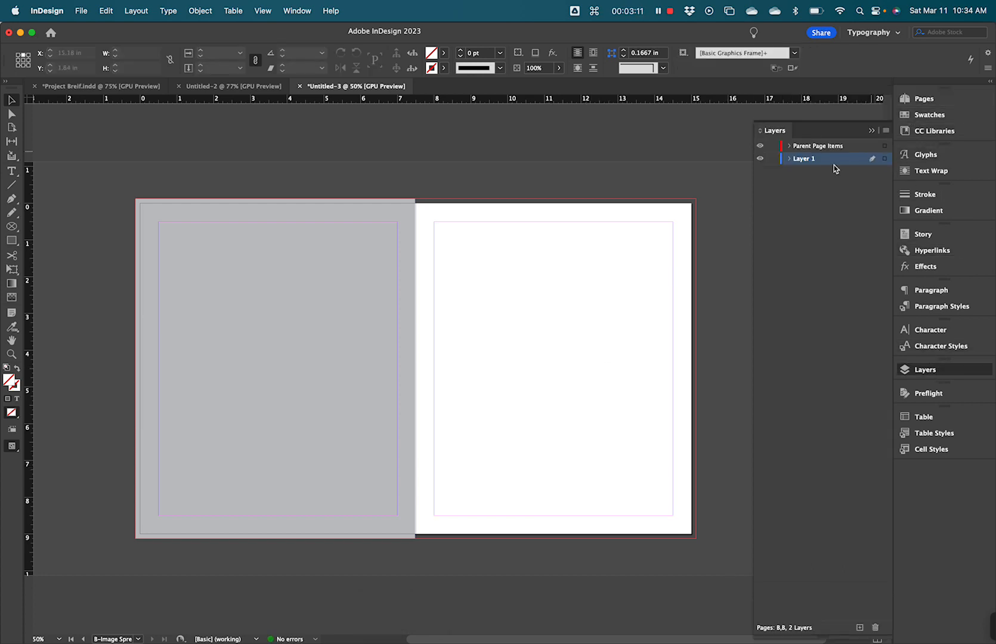
{"action": "left_click", "coordinate": [821, 147]}
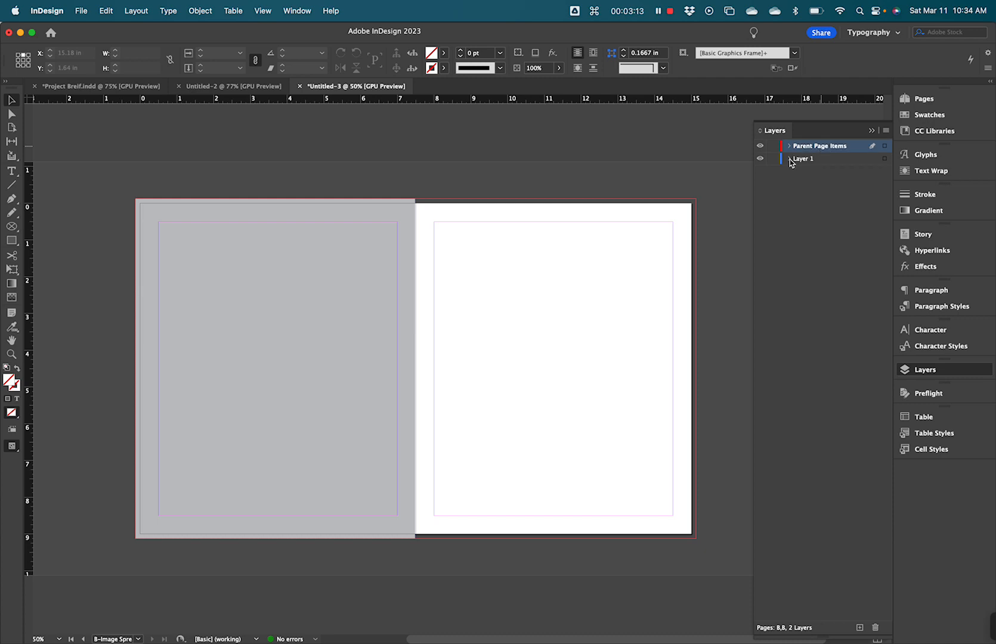
{"action": "right_click", "coordinate": [598, 241]}
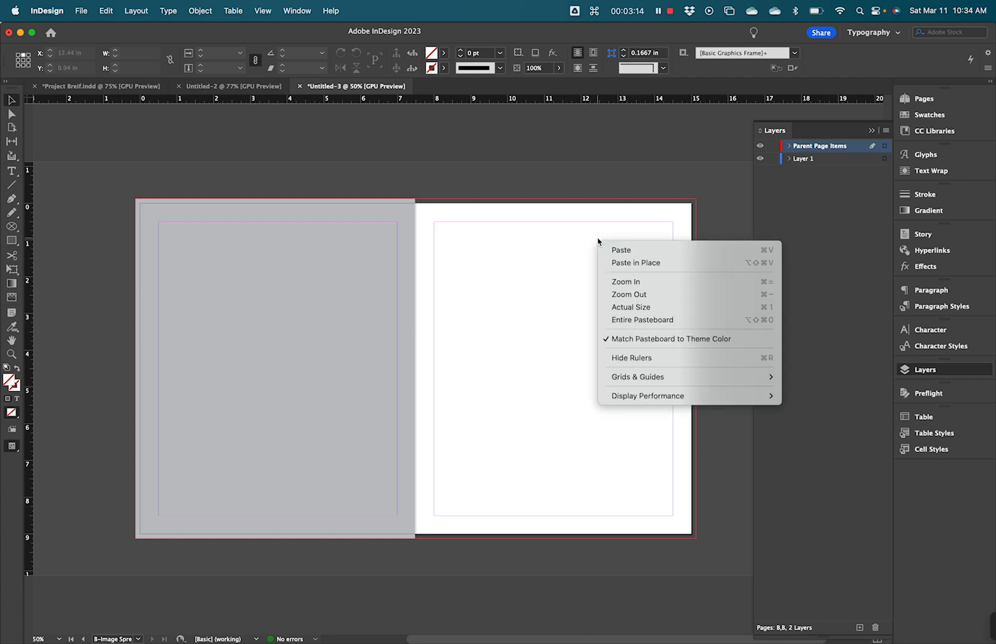
{"action": "left_click", "coordinate": [628, 263]}
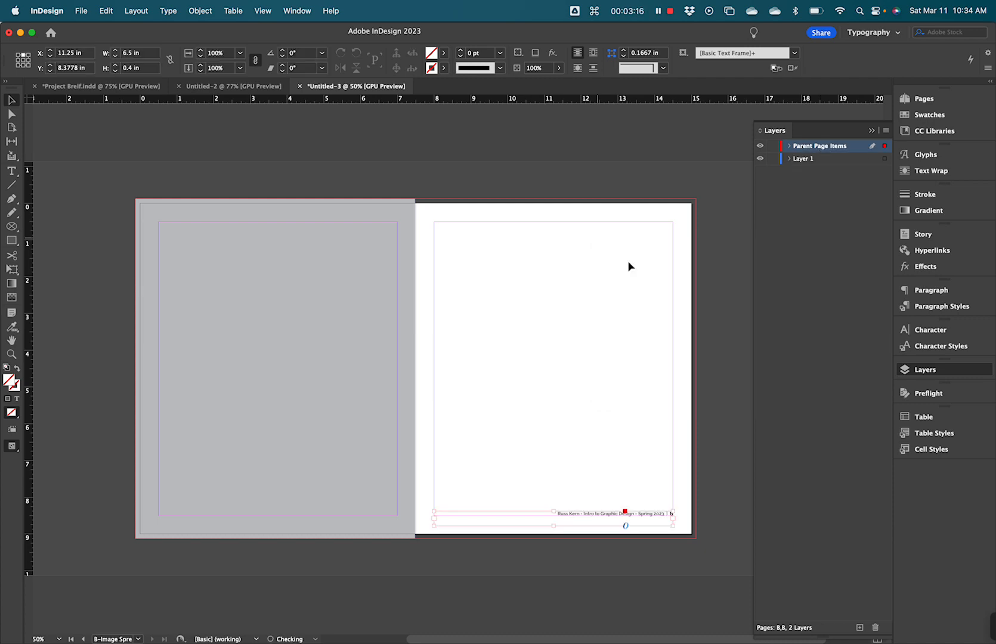
{"action": "left_click", "coordinate": [568, 334]}
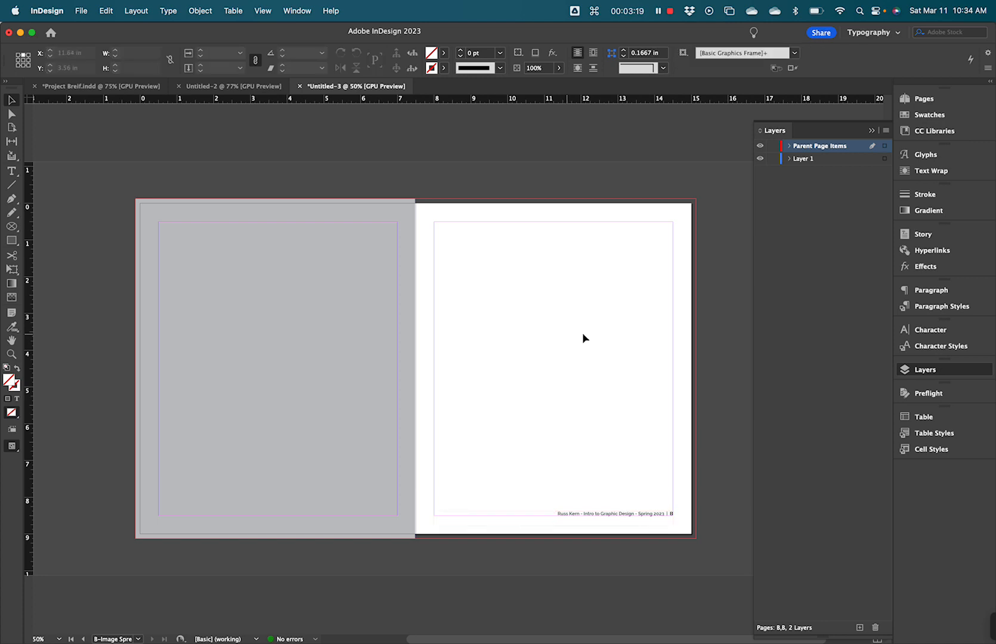
Lock the Parent Page Items layer and make Layer 1 the active layer
{"action": "left_click", "coordinate": [819, 241]}
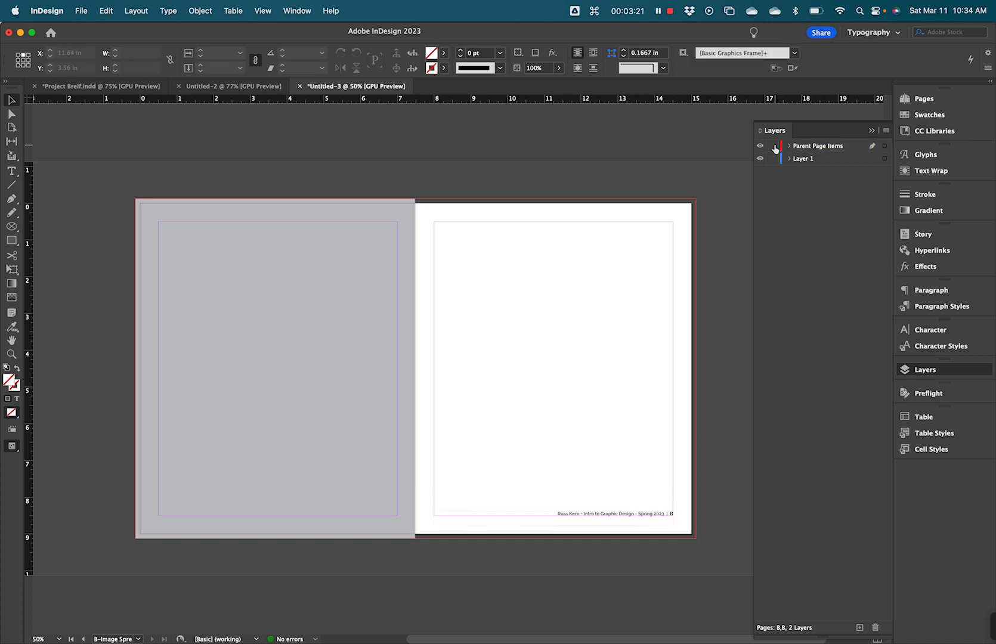
{"action": "left_click", "coordinate": [774, 146]}
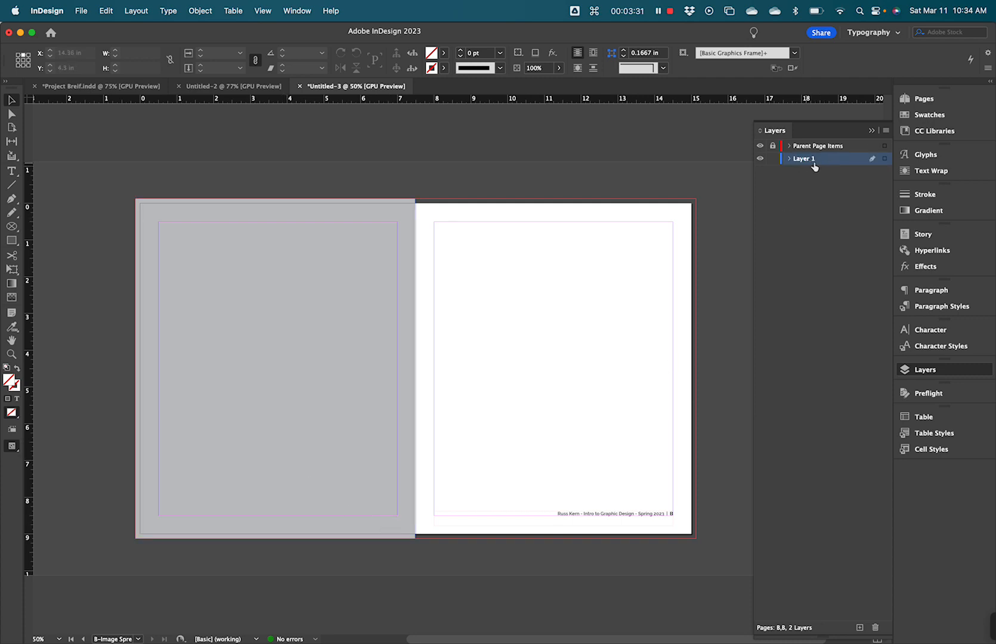
{"action": "left_click", "coordinate": [792, 193]}
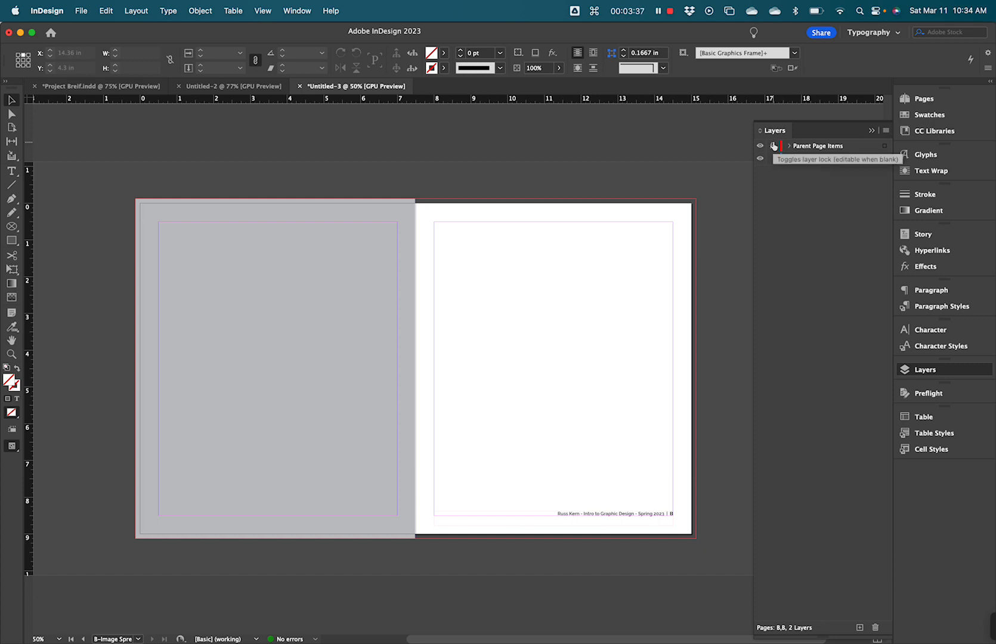
Go to pages 2–3 and select the gray rectangle behind the footer on page 2
{"action": "left_click", "coordinate": [921, 98]}
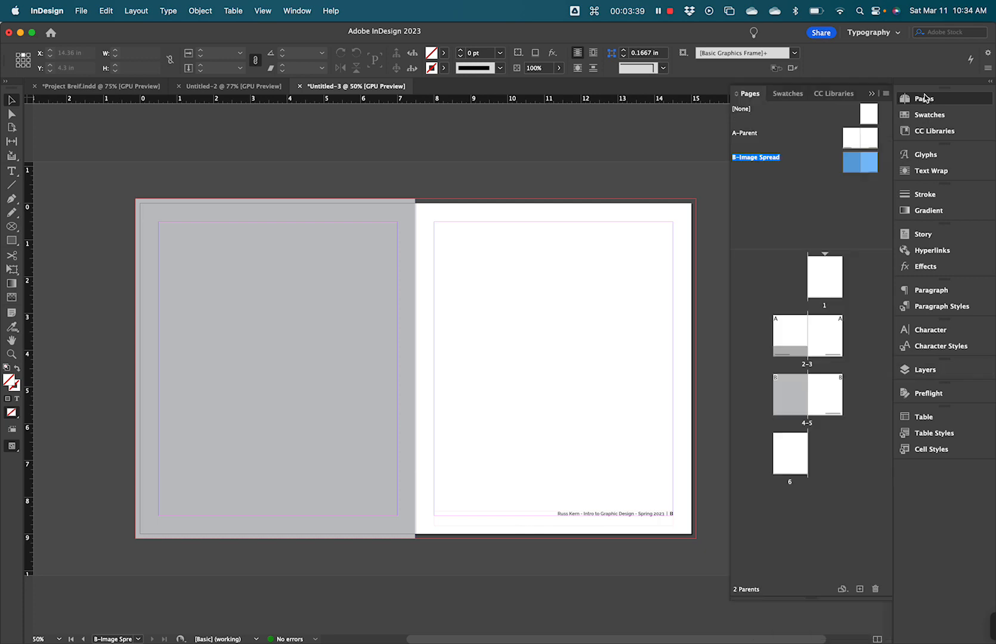
{"action": "double_click", "coordinate": [802, 332]}
{"action": "key", "text": "space"}
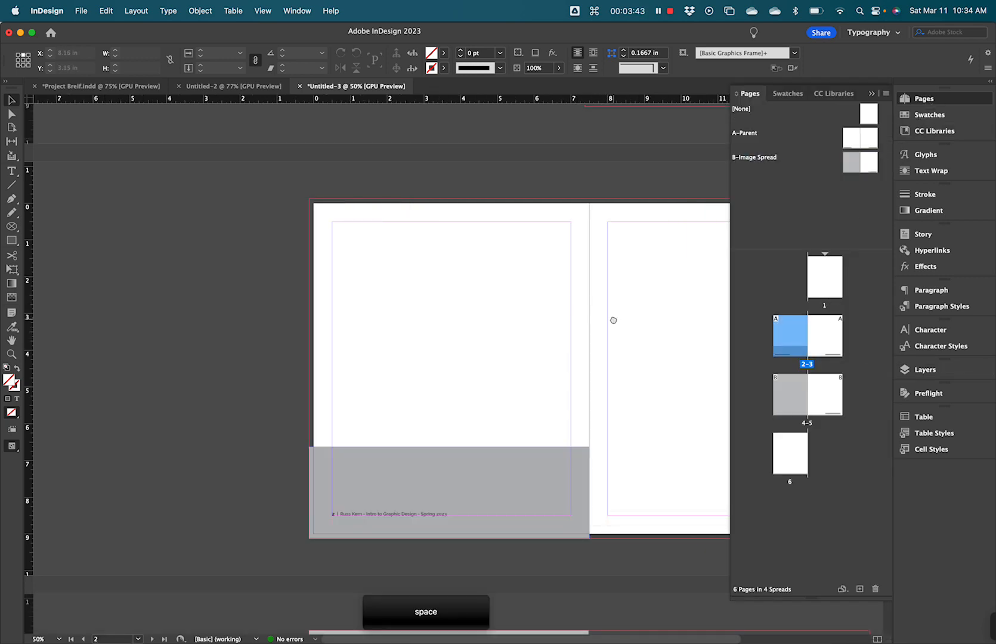
{"action": "left_click_drag", "start_coordinate": [614, 318], "coordinate": [338, 253]}
{"action": "left_click_drag", "start_coordinate": [209, 413], "coordinate": [247, 406]}
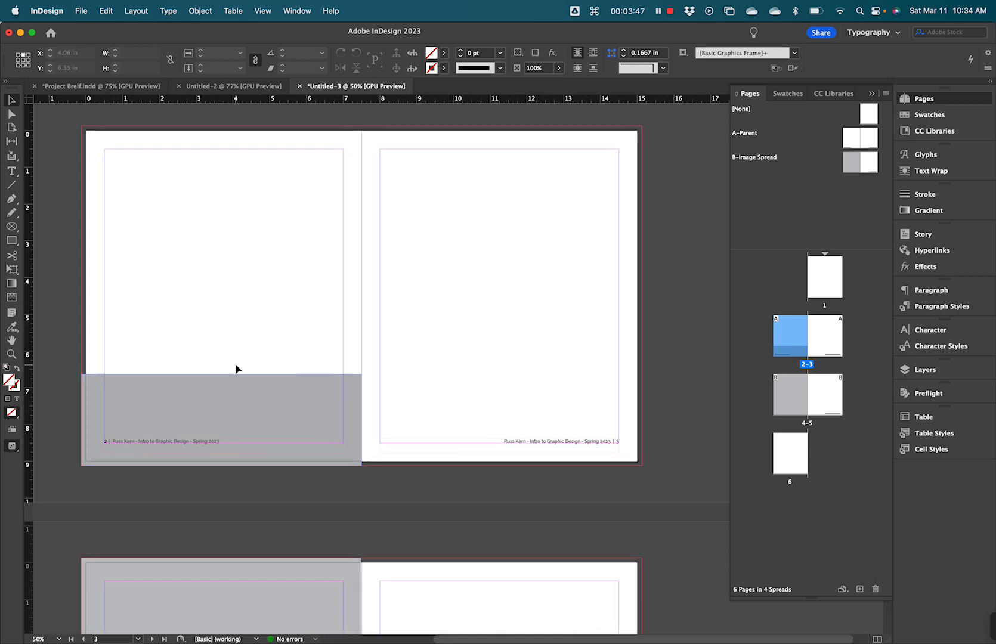
{"action": "left_click", "coordinate": [231, 400]}
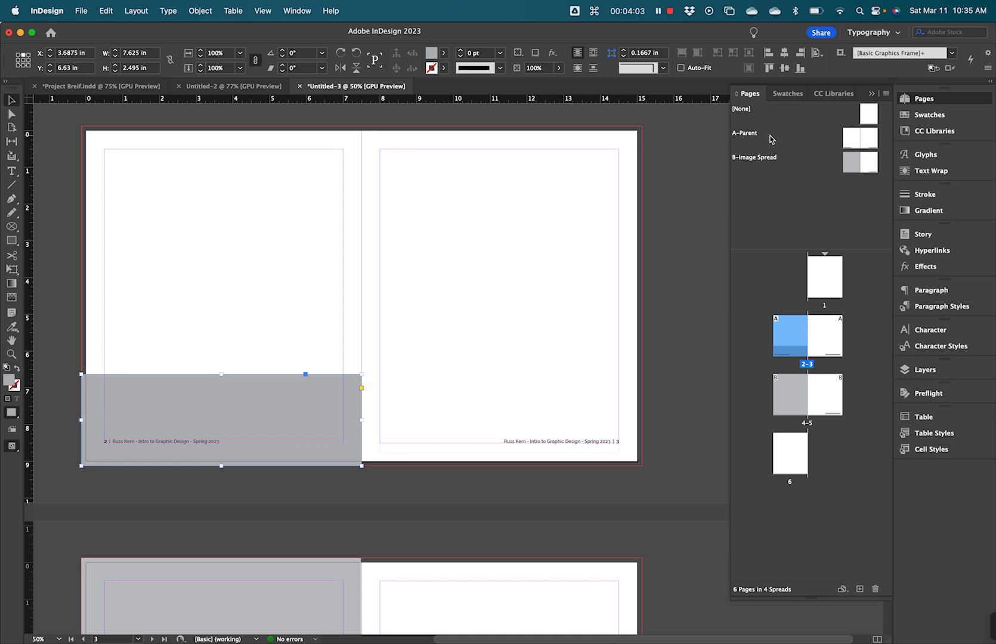
{"action": "left_click", "coordinate": [837, 147]}
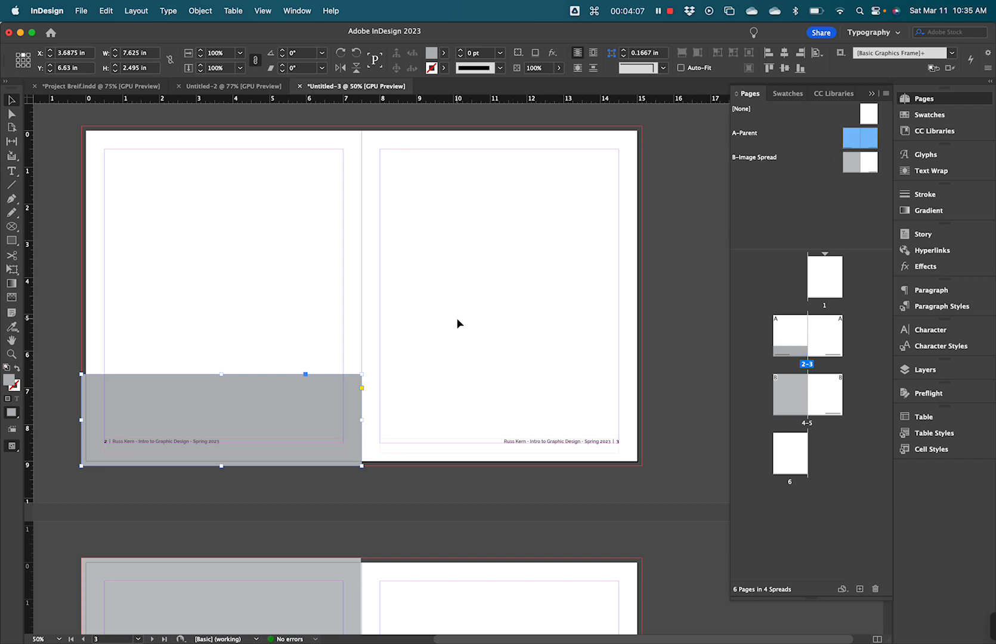
{"action": "left_click_drag", "start_coordinate": [418, 340], "coordinate": [447, 269]}
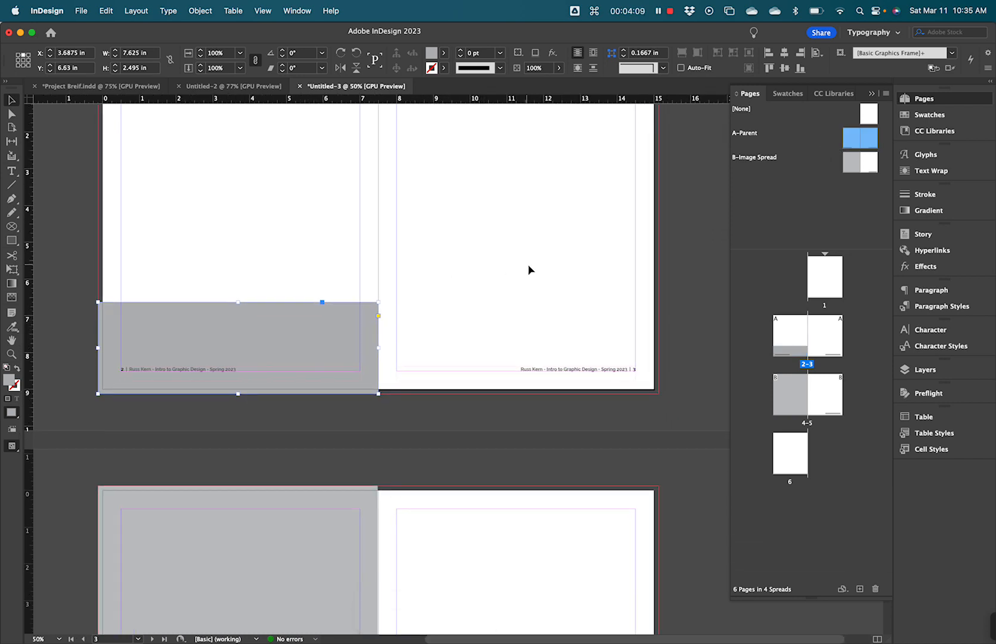
{"action": "left_click", "coordinate": [776, 177]}
{"action": "left_click_drag", "start_coordinate": [669, 271], "coordinate": [639, 231]}
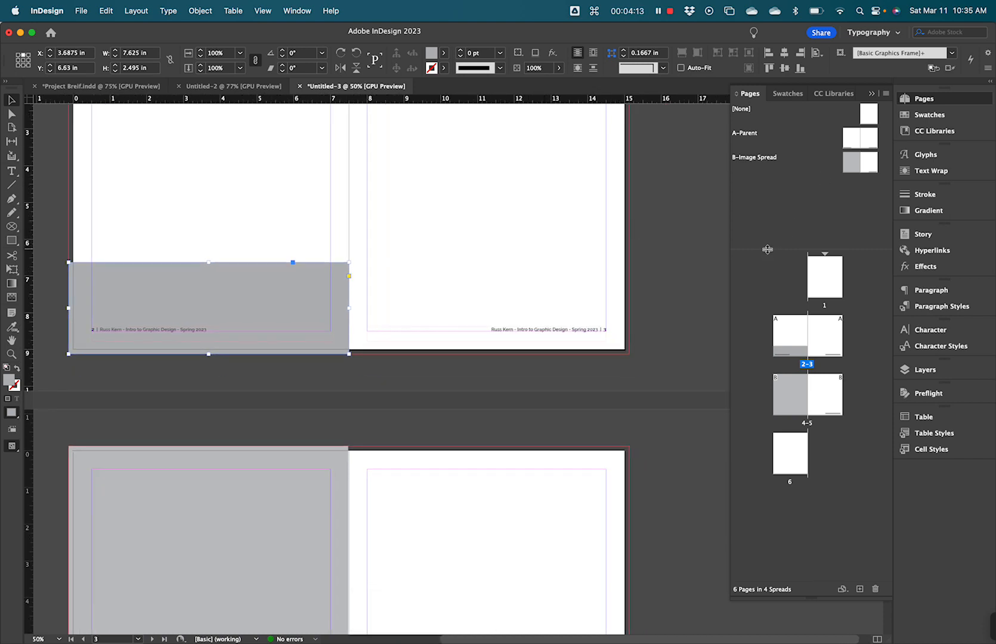
{"action": "left_click_drag", "start_coordinate": [767, 249], "coordinate": [769, 269]}
{"action": "left_click_drag", "start_coordinate": [484, 279], "coordinate": [549, 273]}
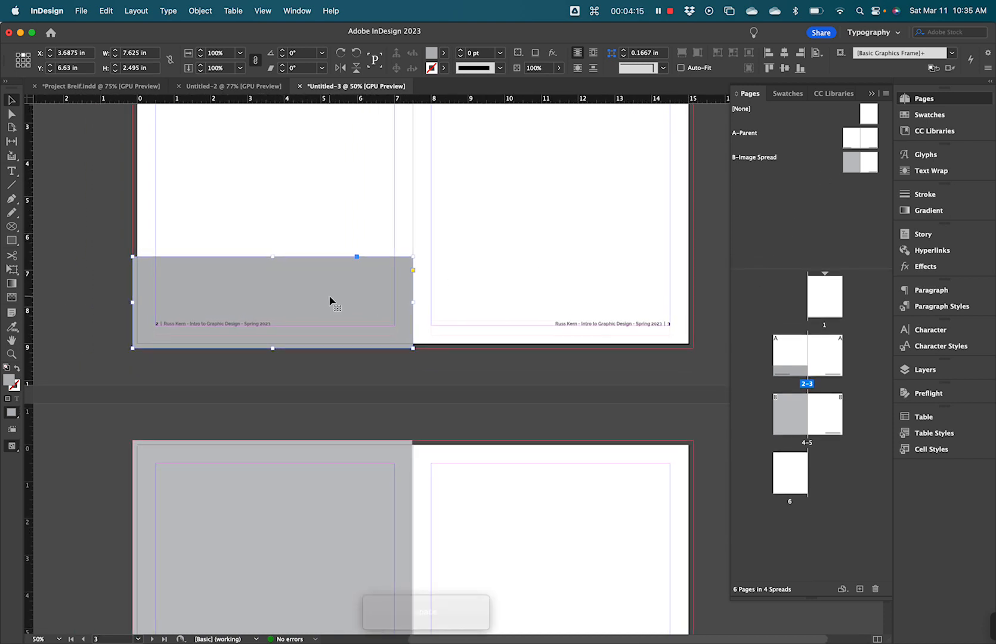
Set the black fill tint of the rectangle behind page 2's footer to 100%
{"action": "double_click", "coordinate": [330, 289]}
{"action": "left_click", "coordinate": [329, 288]}
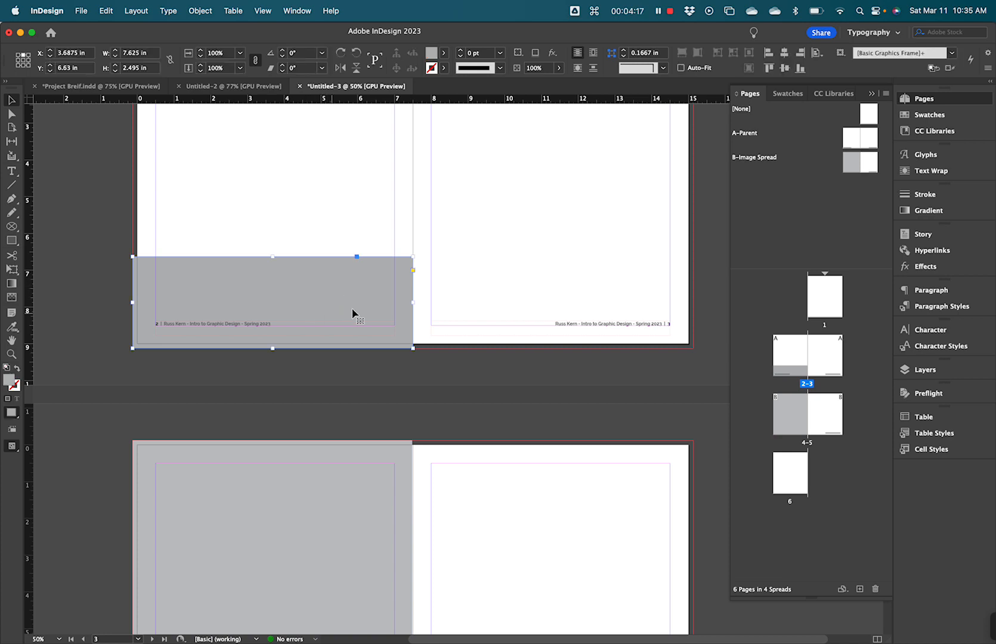
{"action": "left_click", "coordinate": [936, 118]}
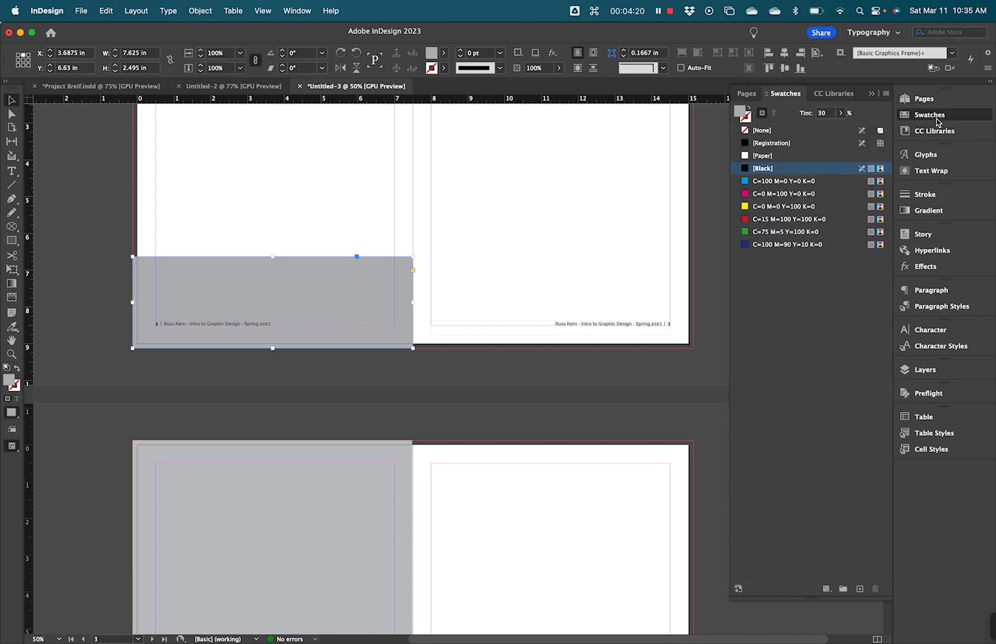
{"action": "left_click", "coordinate": [840, 113]}
{"action": "left_click_drag", "start_coordinate": [812, 129], "coordinate": [849, 127]}
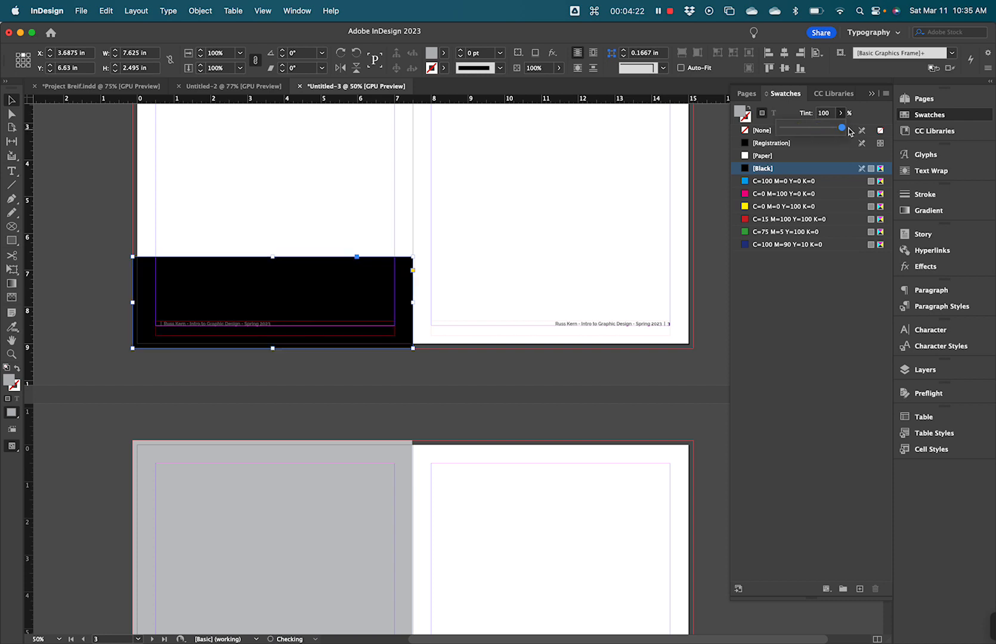
{"action": "left_click", "coordinate": [497, 187]}
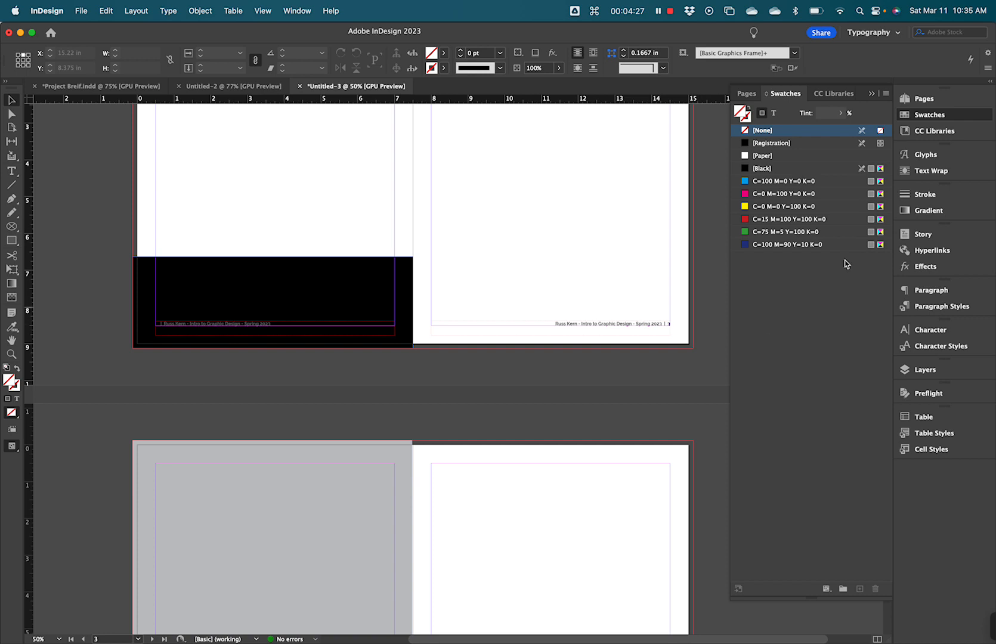
Open the A-Parent spread and try to select the footer text frames on both of its pages
{"action": "left_click", "coordinate": [924, 99]}
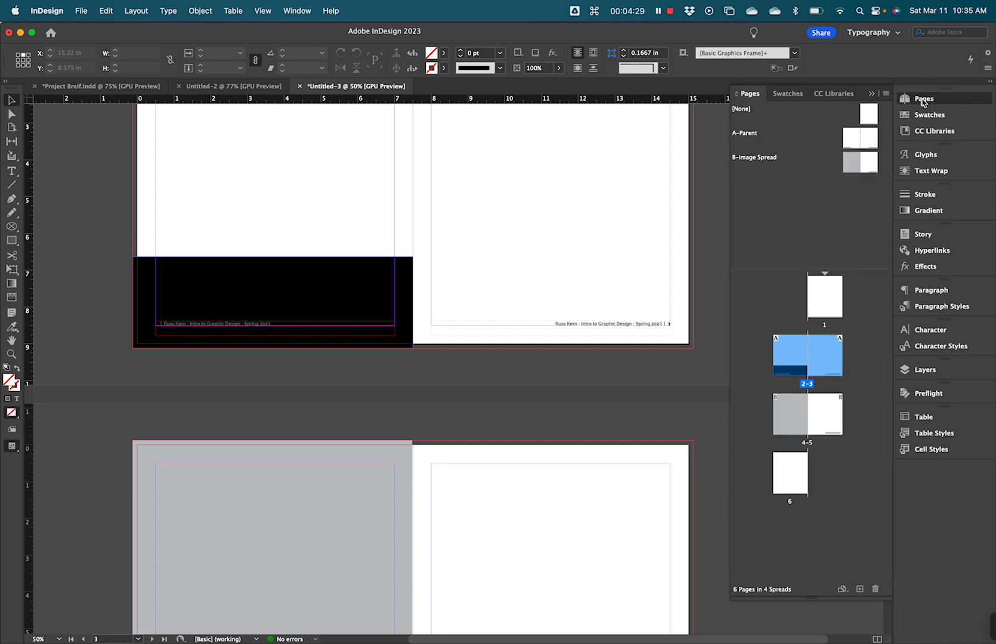
{"action": "left_click", "coordinate": [778, 201]}
{"action": "left_click", "coordinate": [744, 135]}
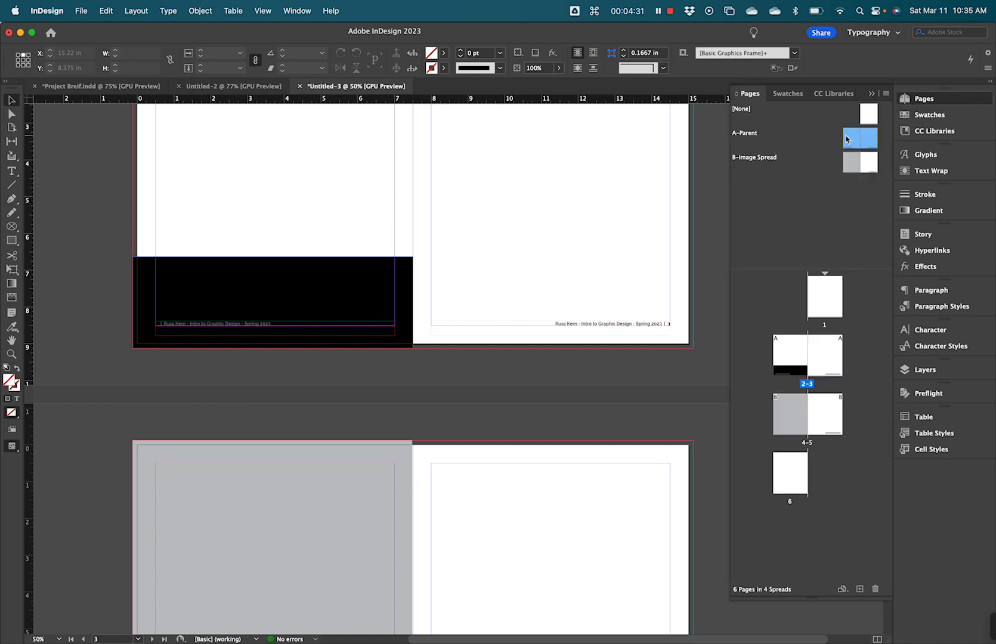
{"action": "double_click", "coordinate": [852, 140]}
{"action": "key", "text": "space"}
{"action": "left_click_drag", "start_coordinate": [527, 392], "coordinate": [274, 413]}
{"action": "left_click_drag", "start_coordinate": [122, 465], "coordinate": [688, 547]}
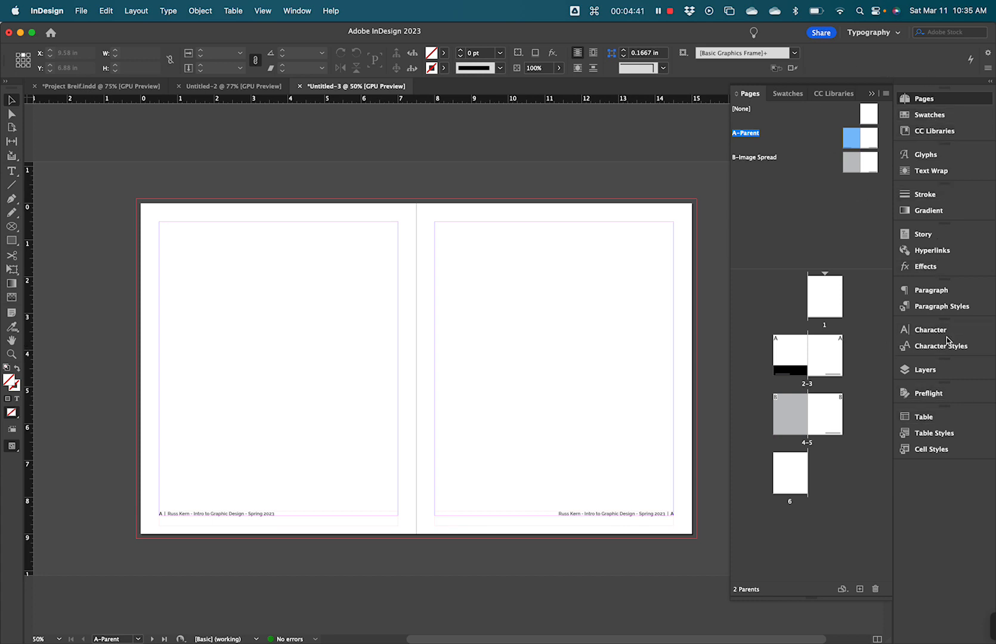
Unlock the Parent Page Items layer and select the footer text frames on both A-Parent pages
{"action": "left_click", "coordinate": [925, 371]}
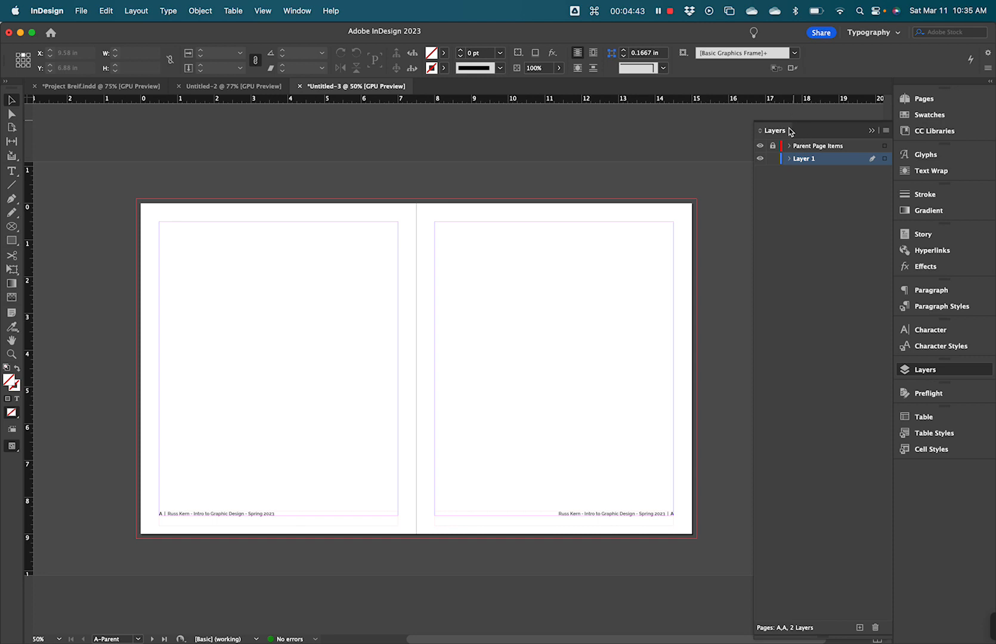
{"action": "left_click", "coordinate": [813, 146]}
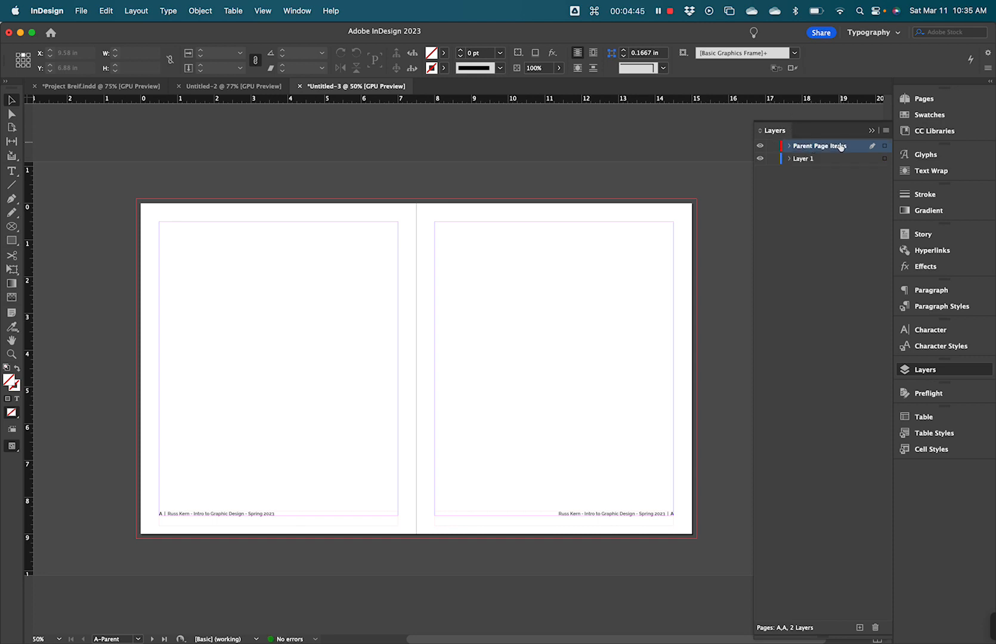
{"action": "left_click_drag", "start_coordinate": [144, 484], "coordinate": [700, 506]}
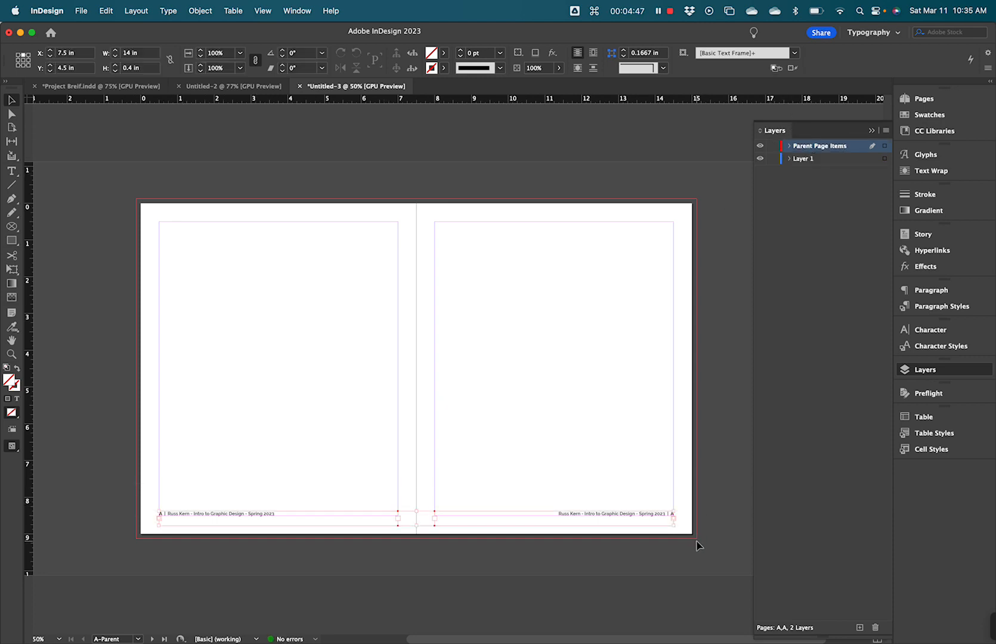
{"action": "key", "text": "super"}
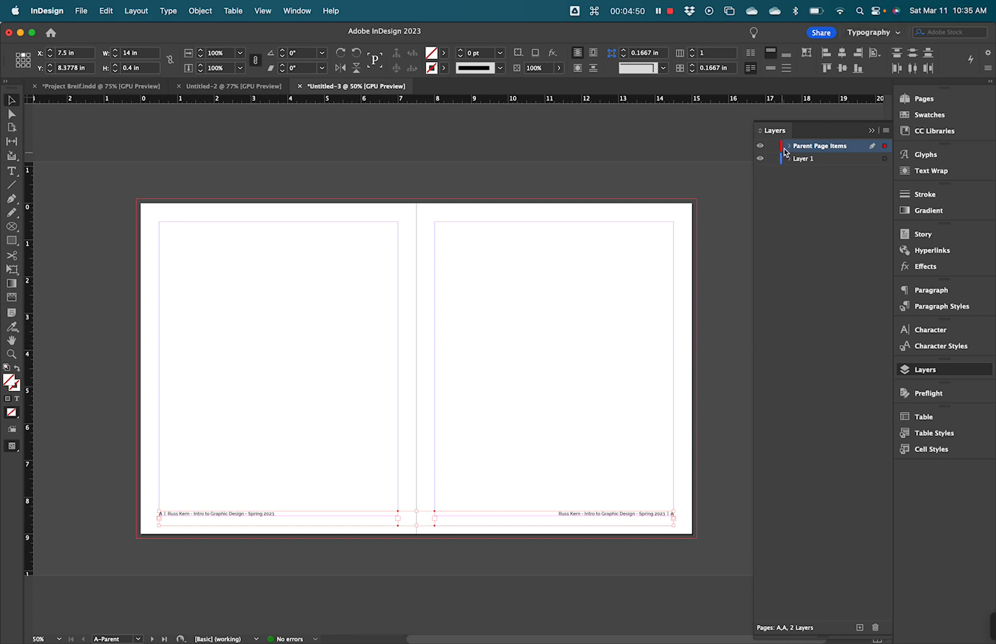
{"action": "left_click", "coordinate": [921, 99]}
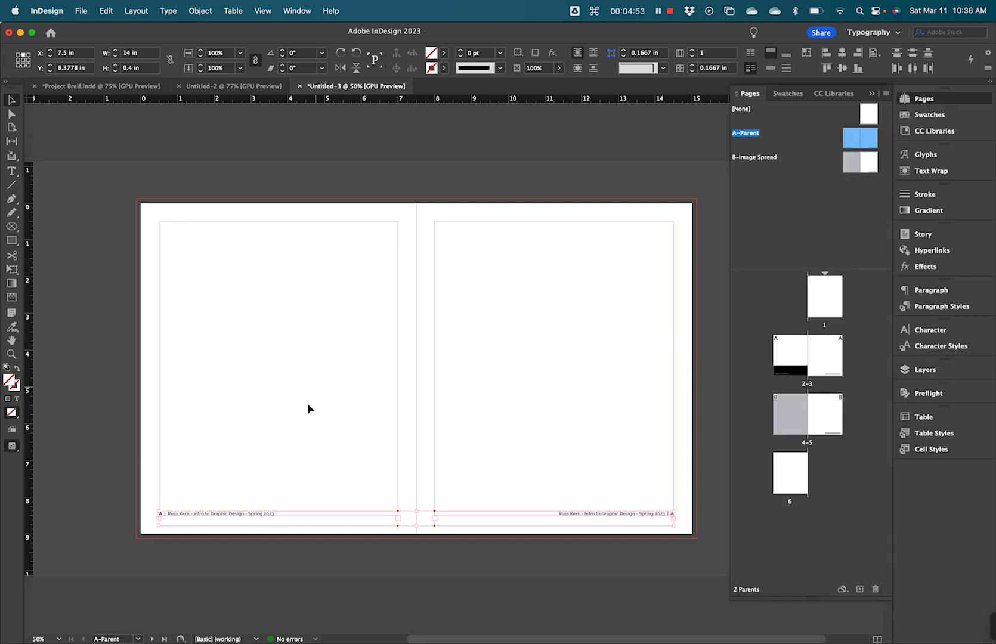
Copy the selected footer text frames of both A-Parent pages
{"action": "left_click", "coordinate": [136, 12]}
{"action": "mouse_move", "coordinate": [108, 13]}
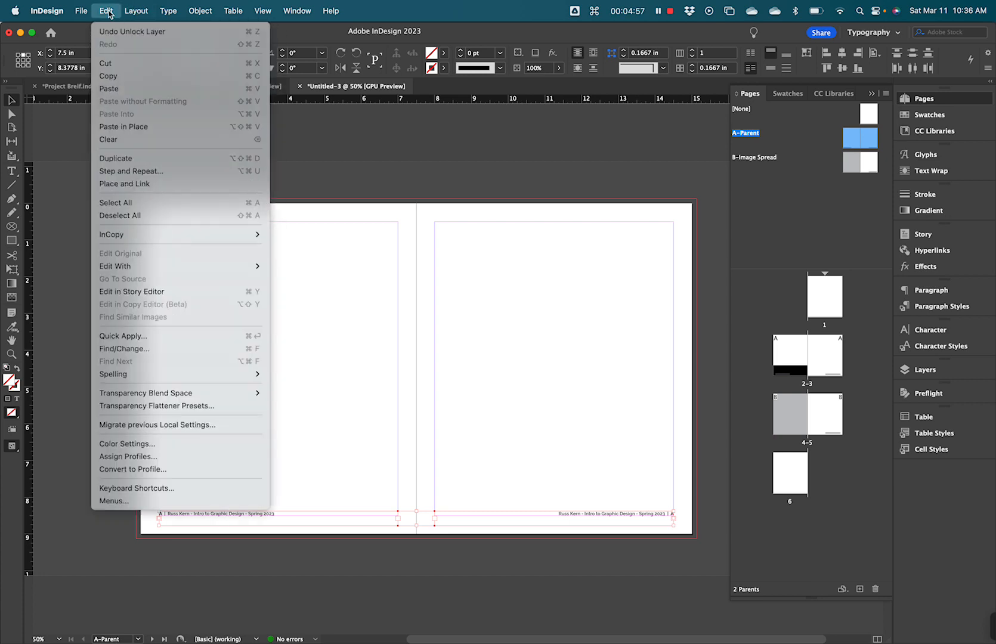
{"action": "left_click", "coordinate": [120, 76]}
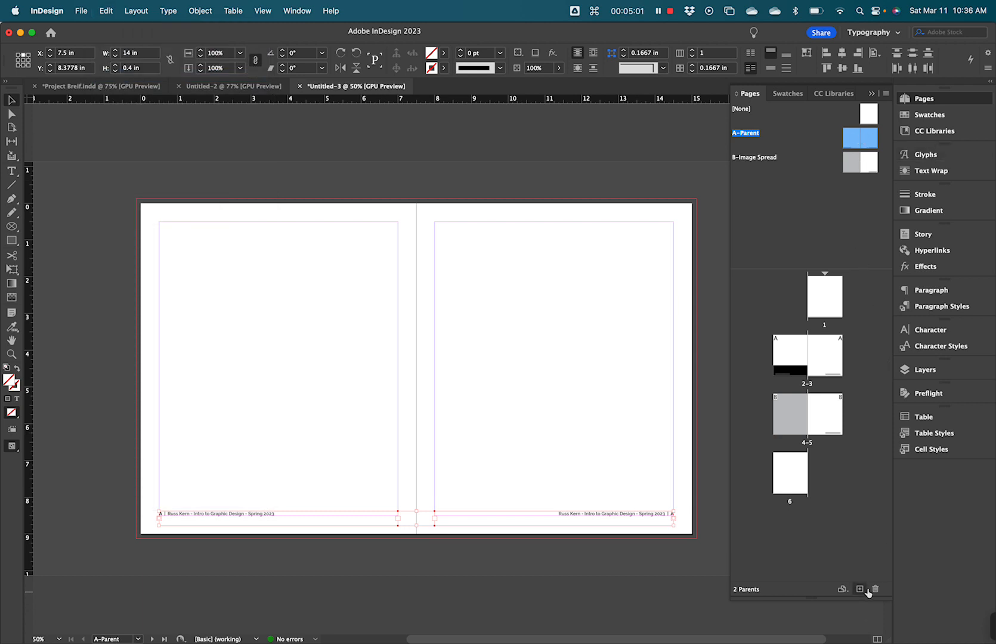
Create a new two-page parent with prefix C, named "Parent REVERSE" and based on no other parent
{"action": "left_click", "coordinate": [799, 197]}
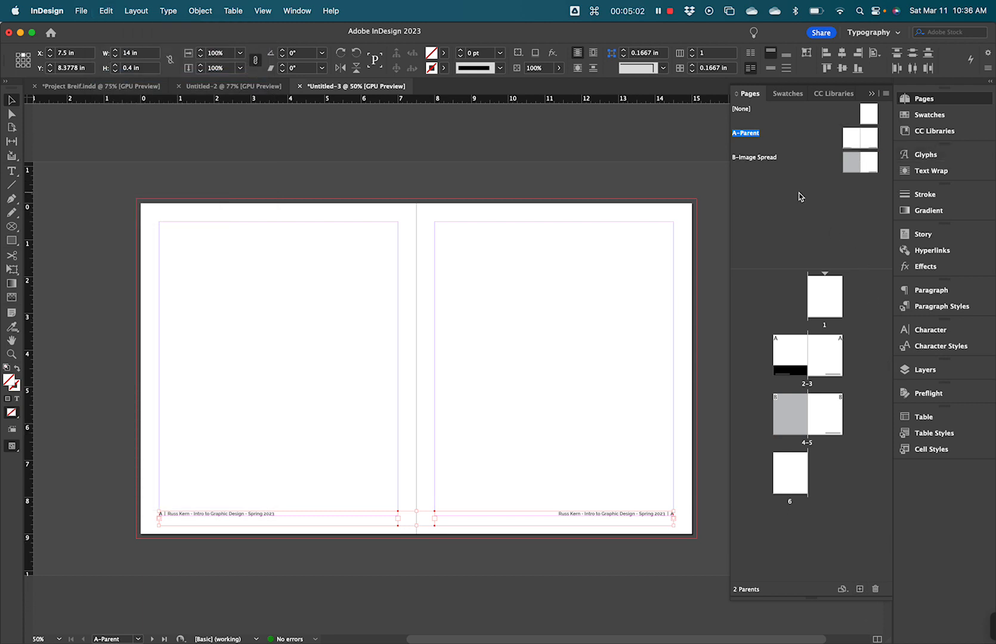
{"action": "left_click", "coordinate": [885, 96]}
{"action": "left_click", "coordinate": [741, 192]}
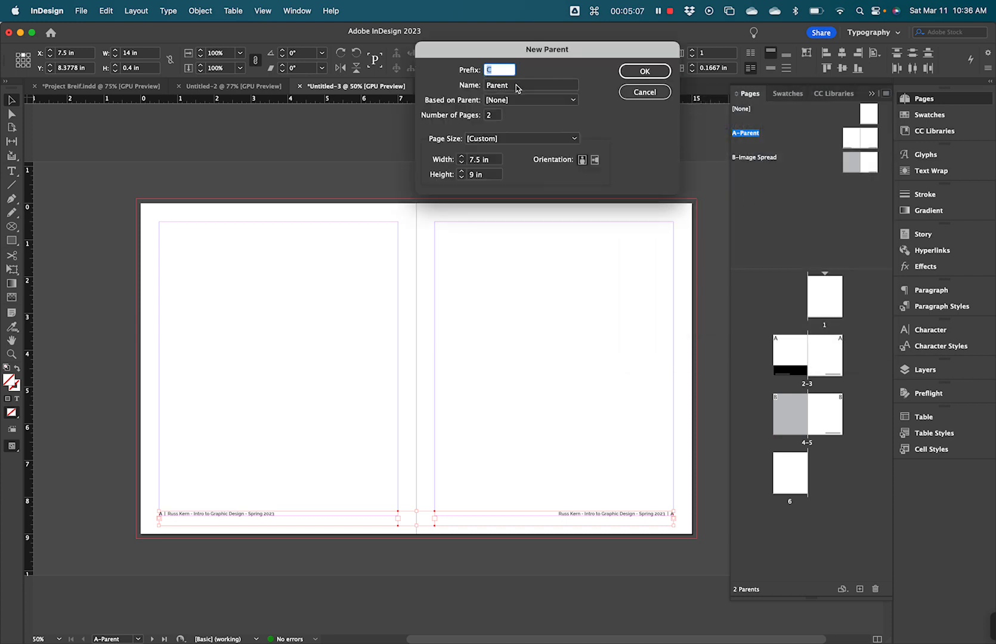
{"action": "key", "text": "Tab"}
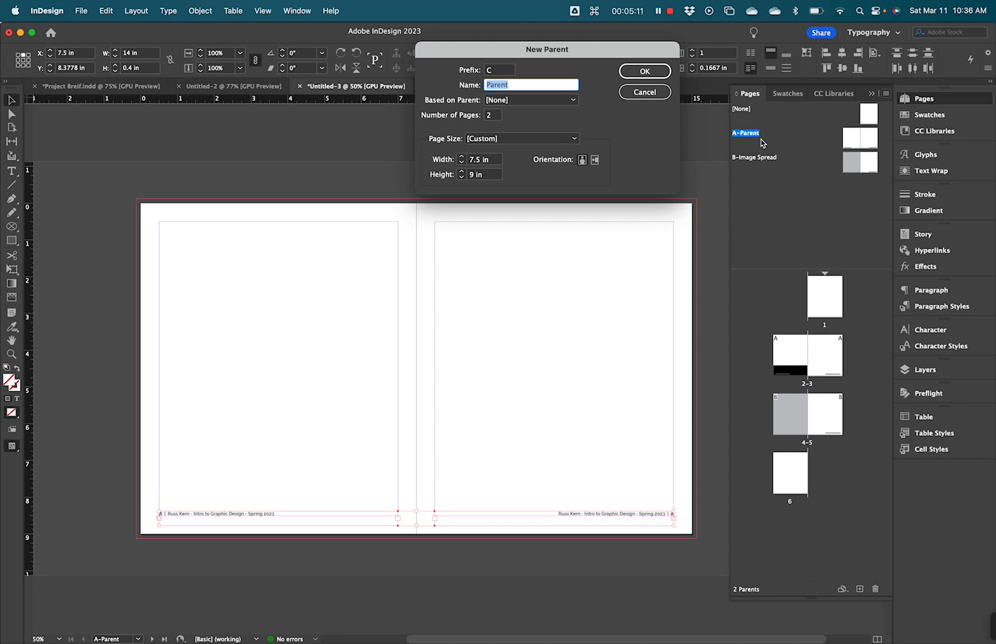
{"action": "left_click", "coordinate": [517, 87]}
{"action": "type", "text": "REVERS"}
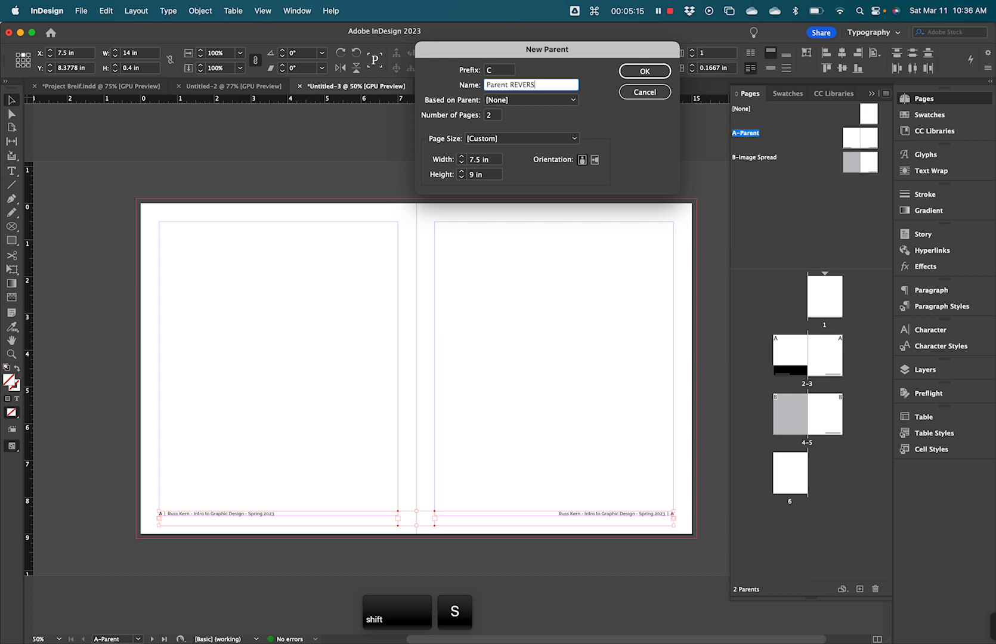
{"action": "type", "text": "E"}
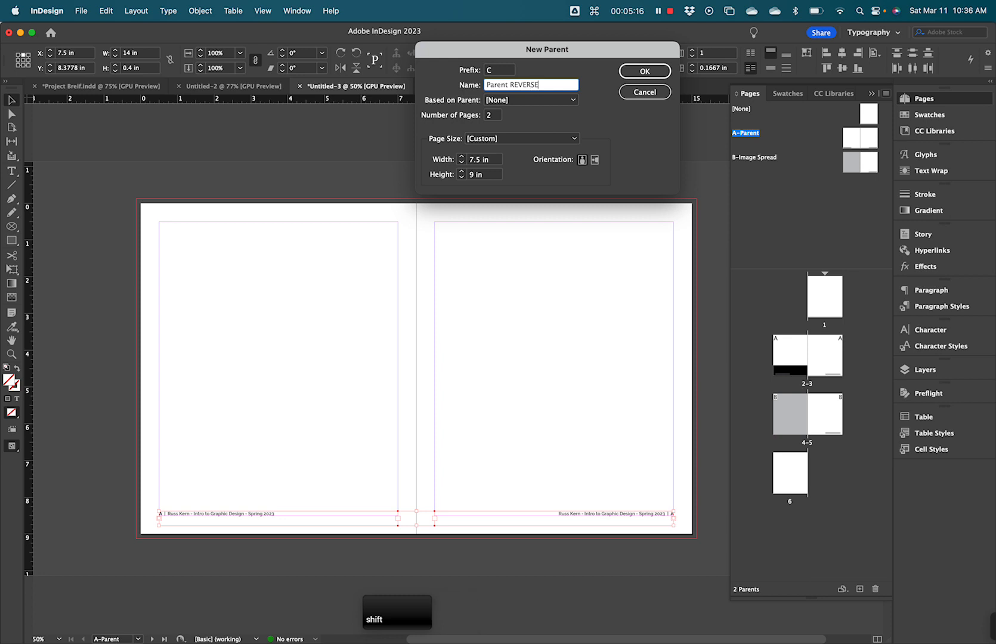
{"action": "left_click", "coordinate": [644, 71]}
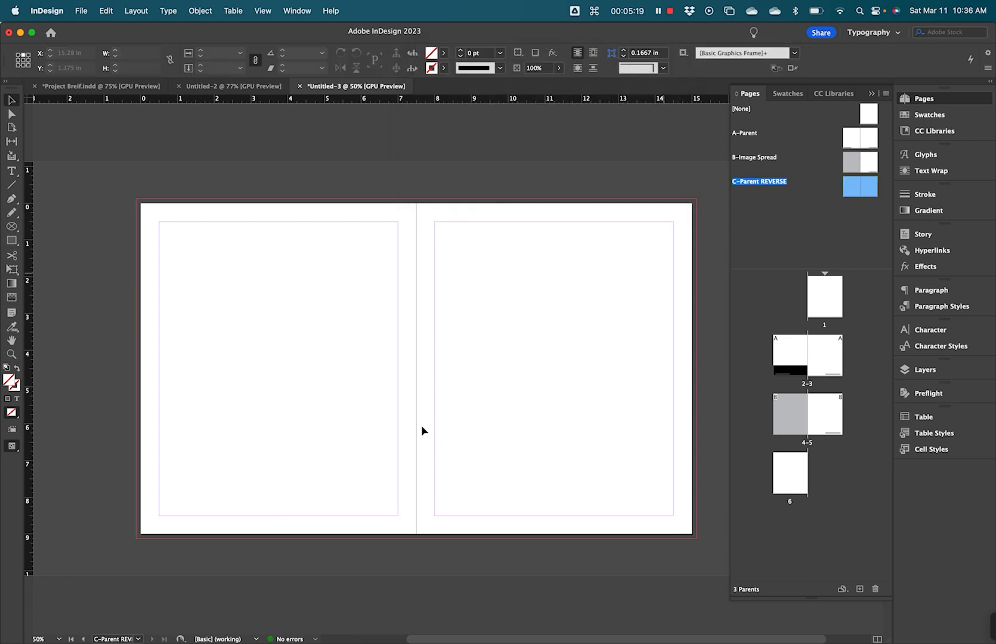
Paste the copied footer frames in place on the C-Parent REVERSE spread
{"action": "right_click", "coordinate": [266, 366]}
{"action": "left_click", "coordinate": [238, 320]}
{"action": "left_click", "coordinate": [106, 12]}
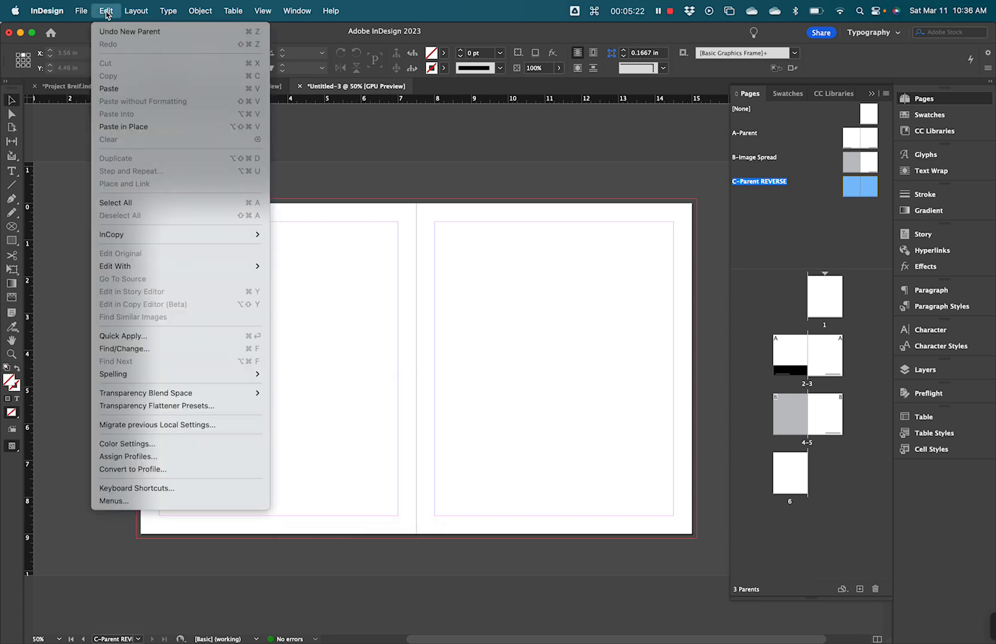
{"action": "left_click", "coordinate": [115, 130]}
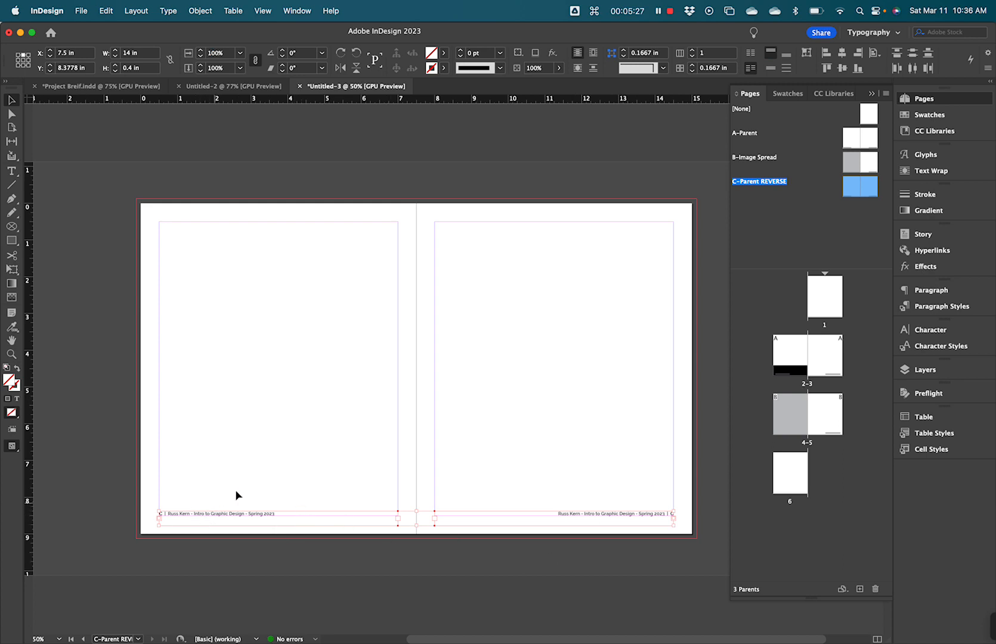
Recolor the text in both C-Parent REVERSE footer frames with the [Paper] swatch, then deselect them
{"action": "left_click", "coordinate": [932, 116]}
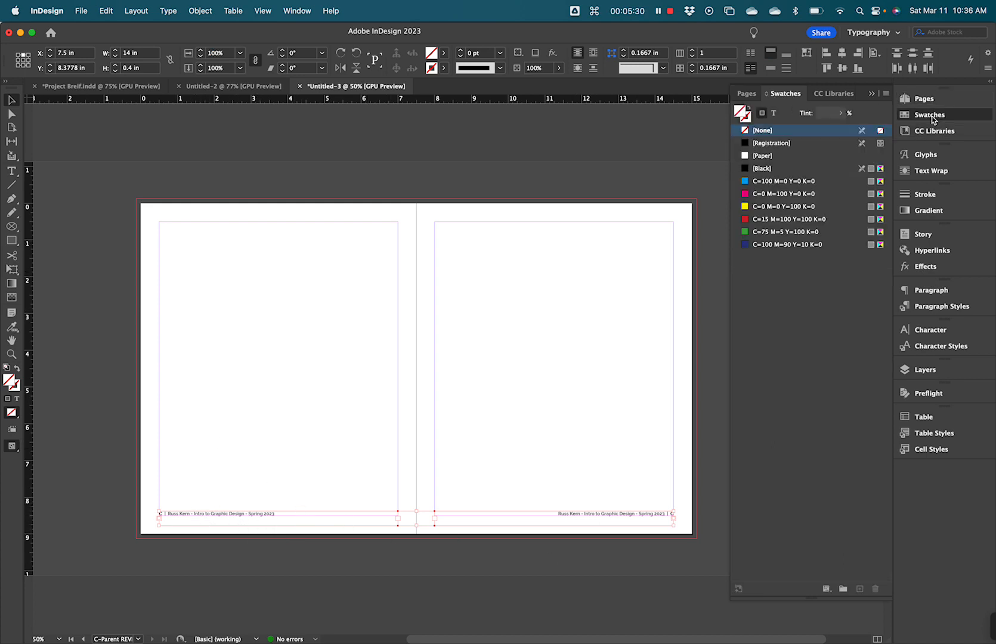
{"action": "left_click", "coordinate": [774, 113]}
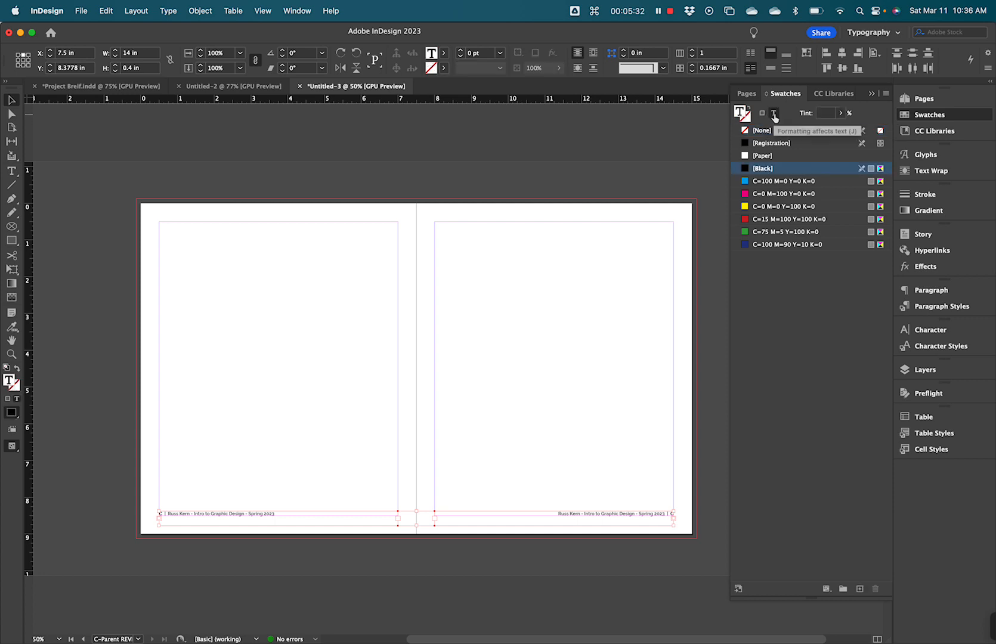
{"action": "left_click", "coordinate": [745, 156]}
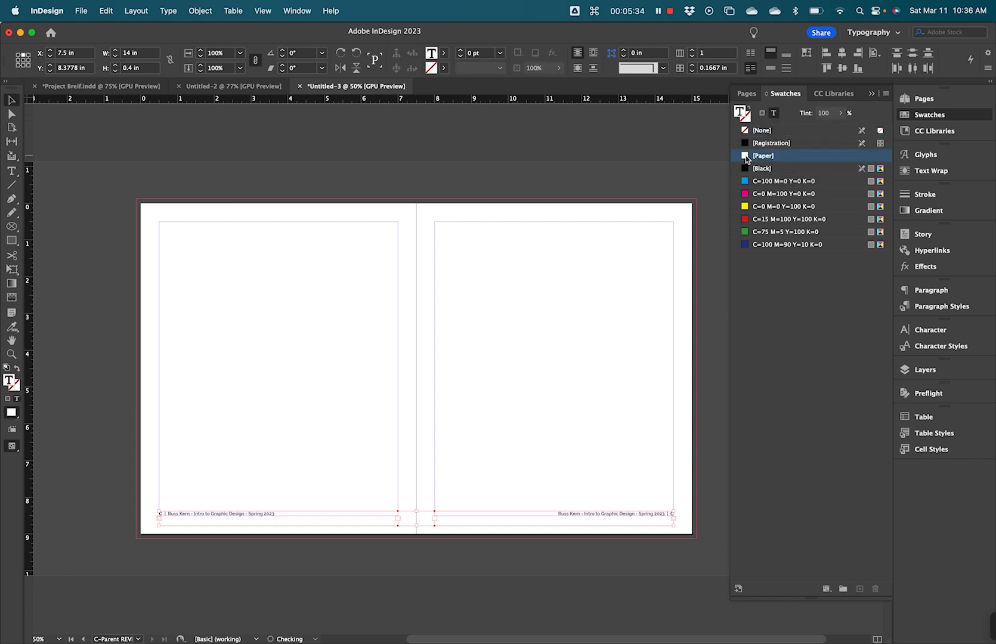
{"action": "left_click", "coordinate": [648, 299]}
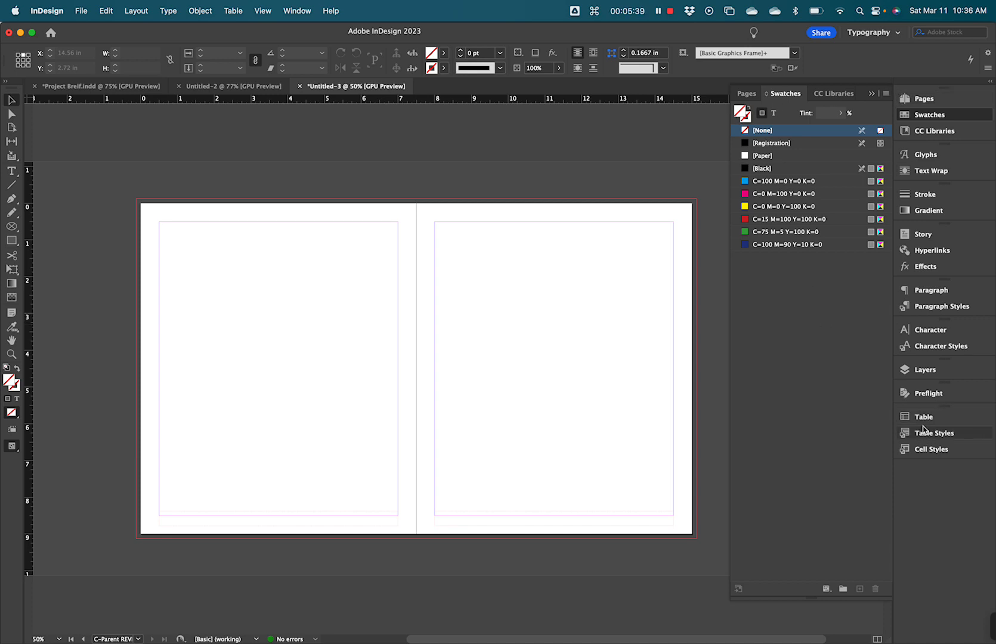
Lock the Parent Page Items layer and return to the page overview
{"action": "left_click", "coordinate": [924, 370]}
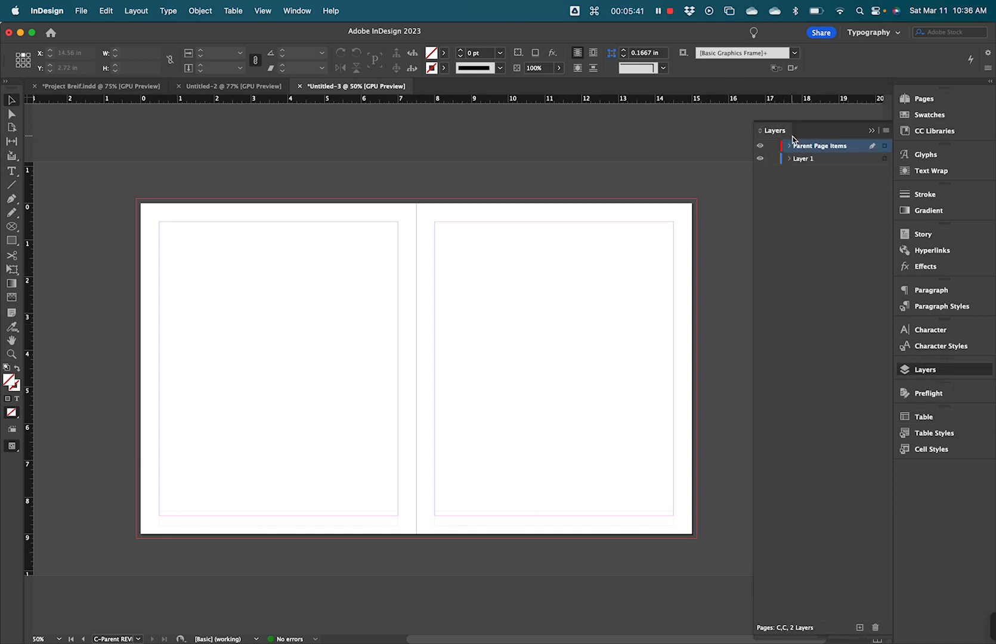
{"action": "left_click", "coordinate": [772, 145]}
{"action": "left_click", "coordinate": [922, 100]}
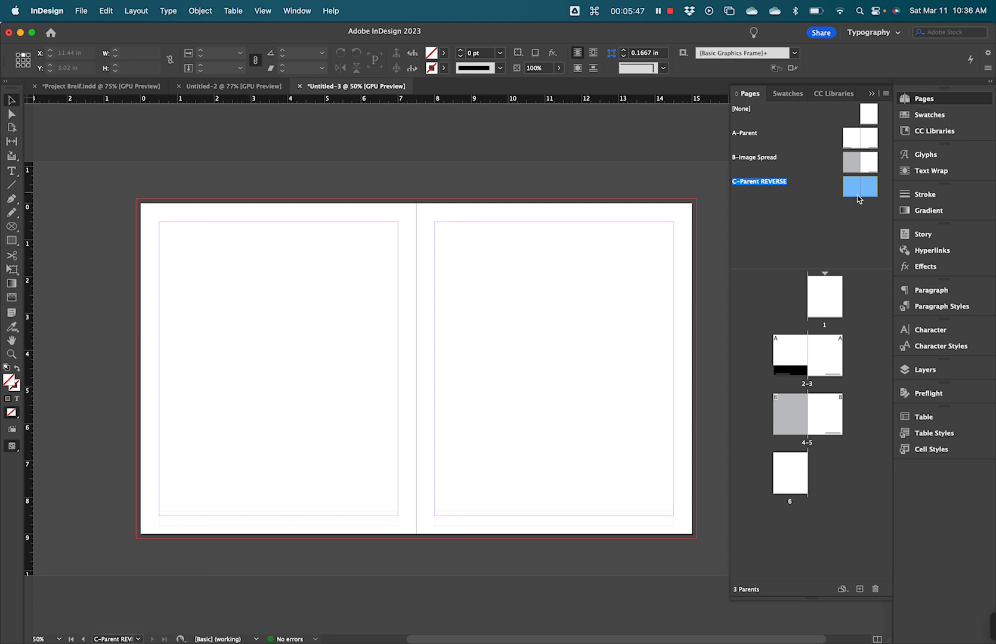
Go to pages 2–3 and apply the C-Parent REVERSE parent to page 2 only
{"action": "left_click", "coordinate": [826, 223]}
{"action": "double_click", "coordinate": [796, 360]}
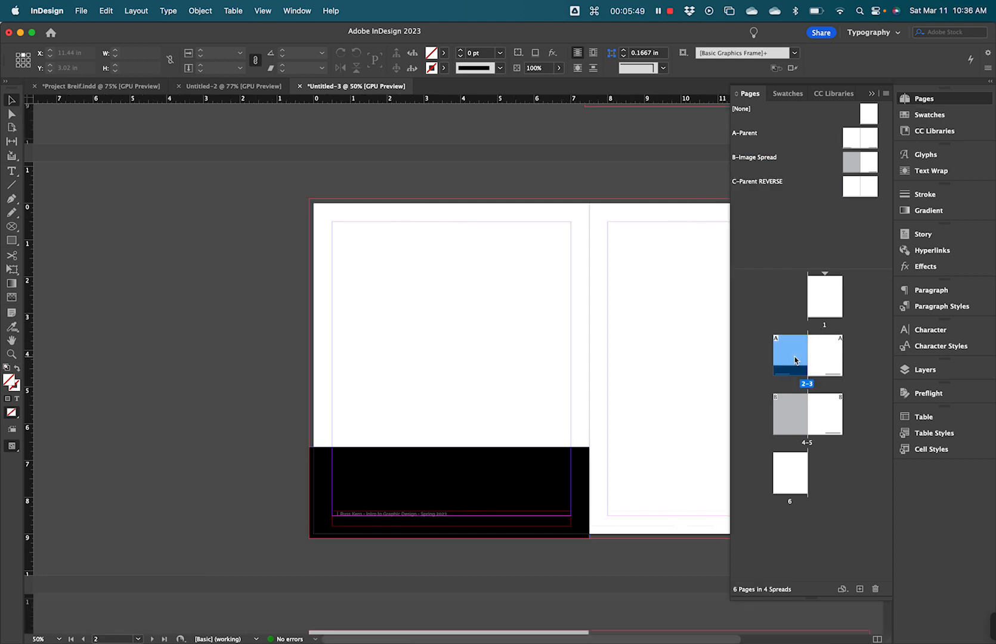
{"action": "key", "text": "space"}
{"action": "left_click_drag", "start_coordinate": [609, 358], "coordinate": [436, 313]}
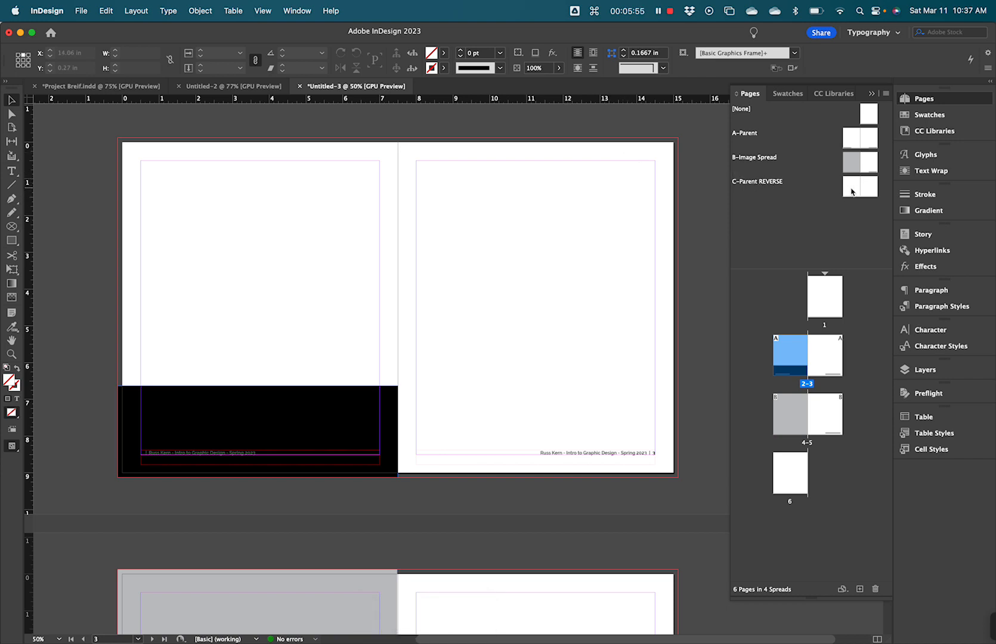
{"action": "left_click", "coordinate": [789, 417]}
{"action": "left_click", "coordinate": [795, 357]}
{"action": "left_click", "coordinate": [852, 189]}
{"action": "left_click_drag", "start_coordinate": [852, 189], "coordinate": [795, 365]}
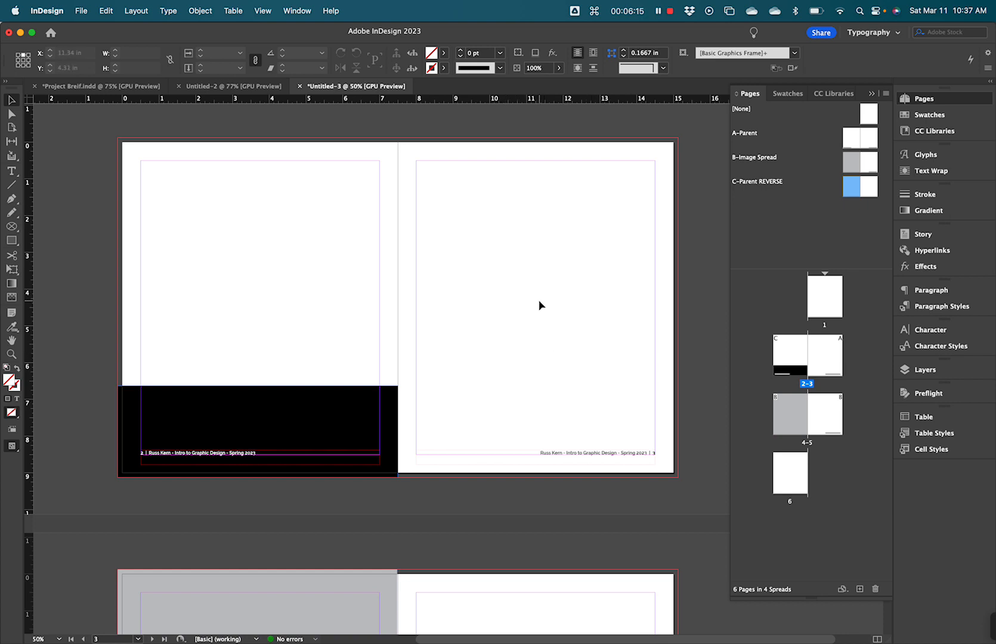
{"action": "key", "text": "space"}
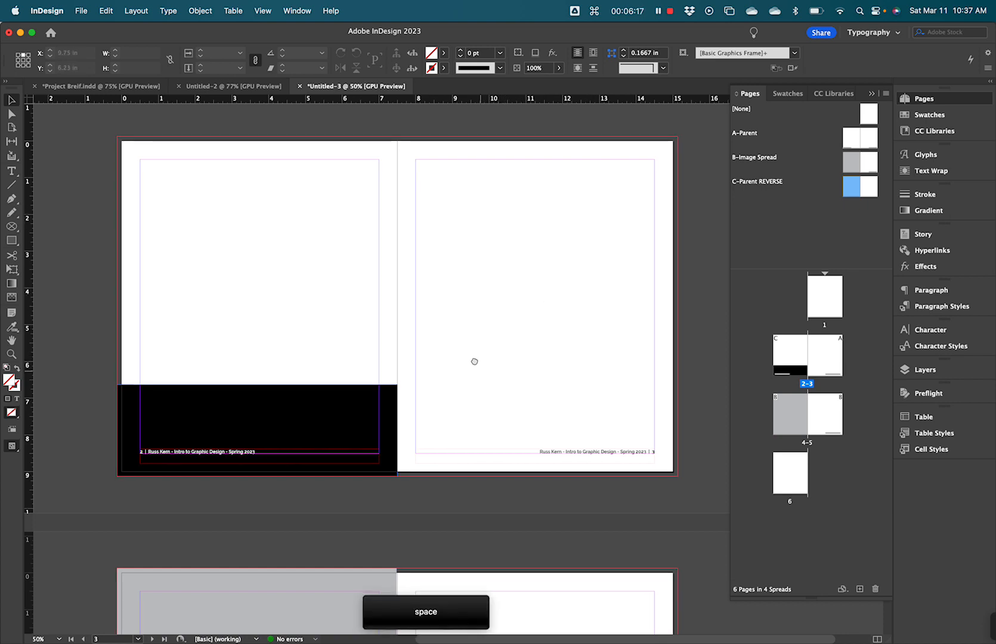
{"action": "left_click_drag", "start_coordinate": [473, 360], "coordinate": [469, 350]}
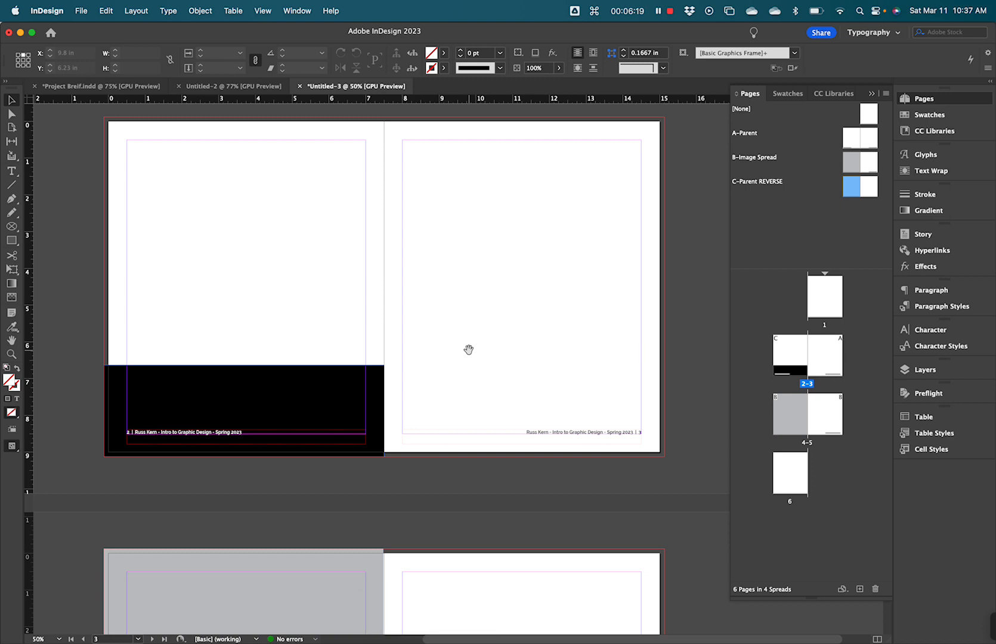
{"action": "left_click_drag", "start_coordinate": [479, 306], "coordinate": [480, 339]}
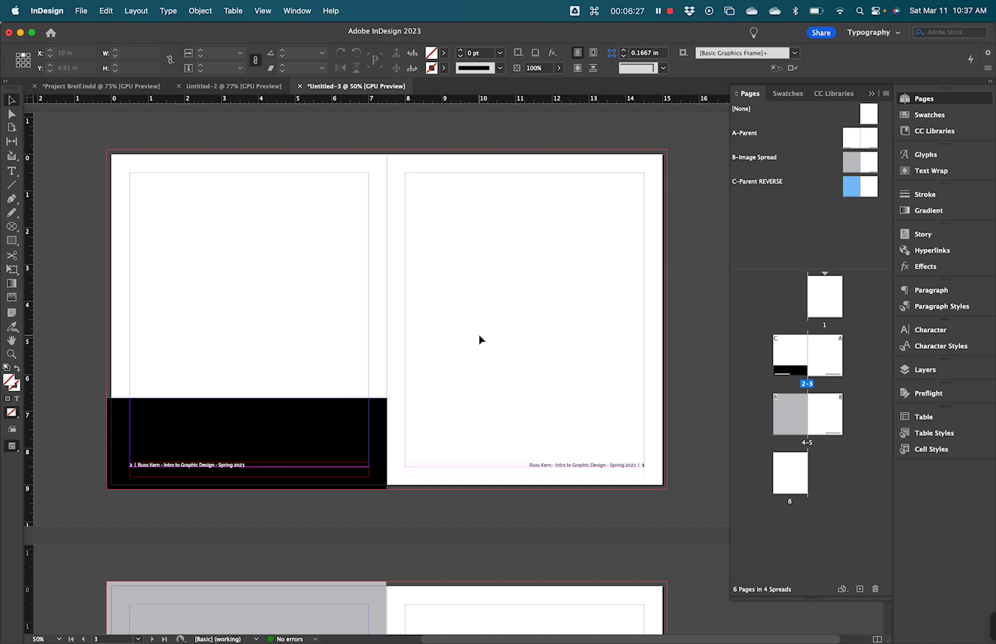
Open the B-Image Spread parent and make Layer 1 the active layer for drawing a rectangle
{"action": "left_click", "coordinate": [816, 227]}
{"action": "double_click", "coordinate": [851, 167]}
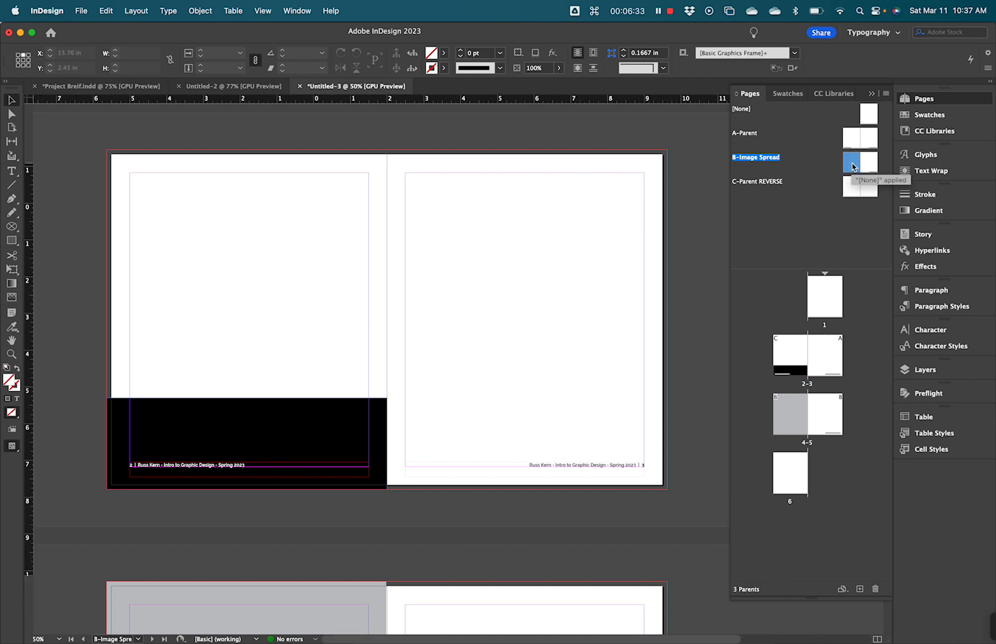
{"action": "key", "text": "space"}
{"action": "left_click_drag", "start_coordinate": [596, 400], "coordinate": [395, 332]}
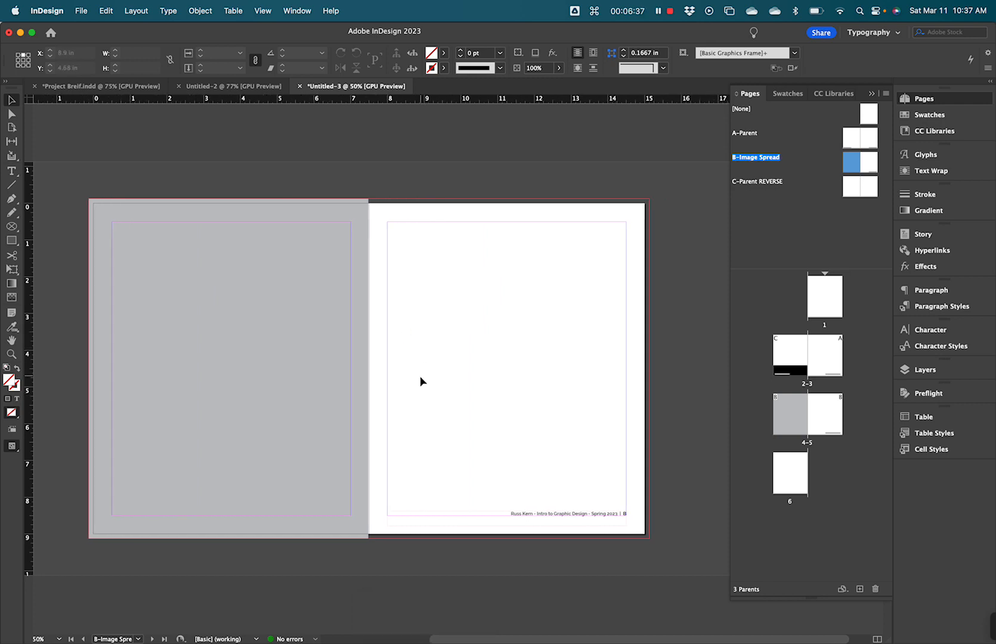
{"action": "left_click", "coordinate": [12, 240]}
{"action": "left_click", "coordinate": [935, 370]}
{"action": "left_click", "coordinate": [807, 158]}
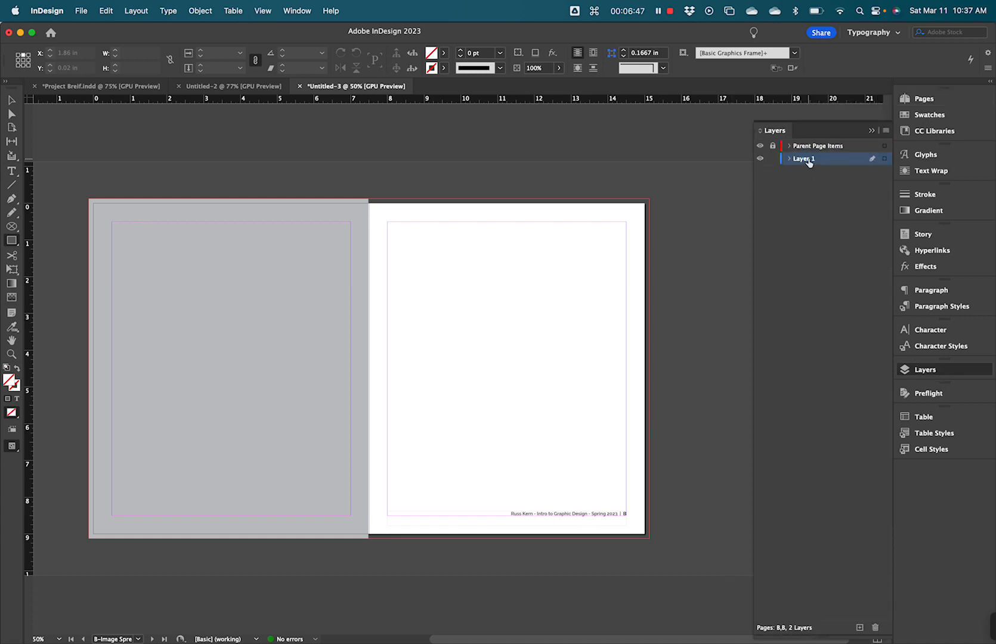
{"action": "left_click", "coordinate": [930, 100]}
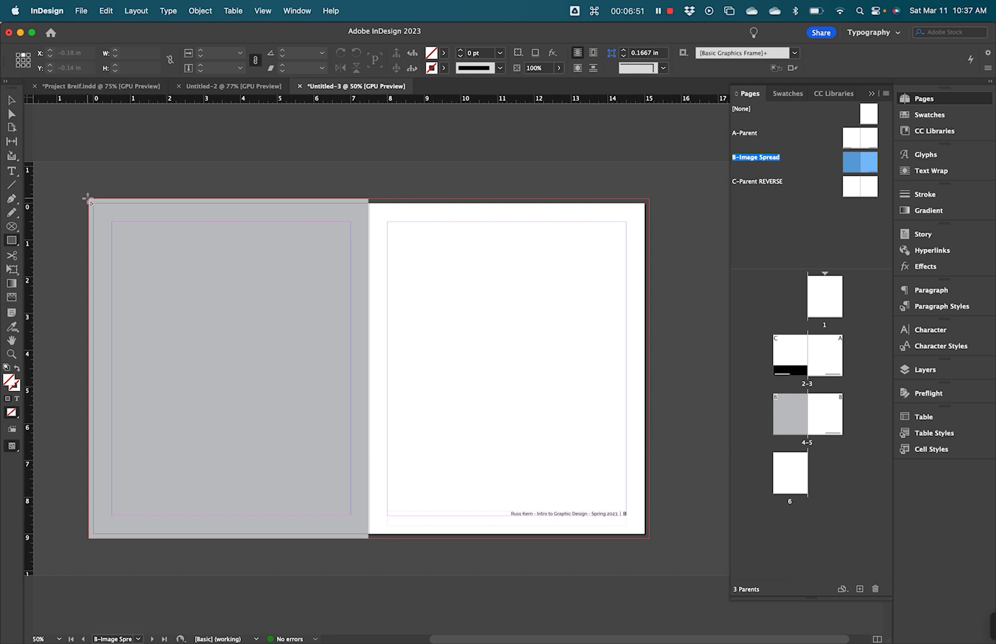
Draw a rectangle about 11.4 × 0.63 in across the spread's top from the upper-left bleed corner and fill it with [Black]
{"action": "left_click_drag", "start_coordinate": [88, 198], "coordinate": [510, 221]}
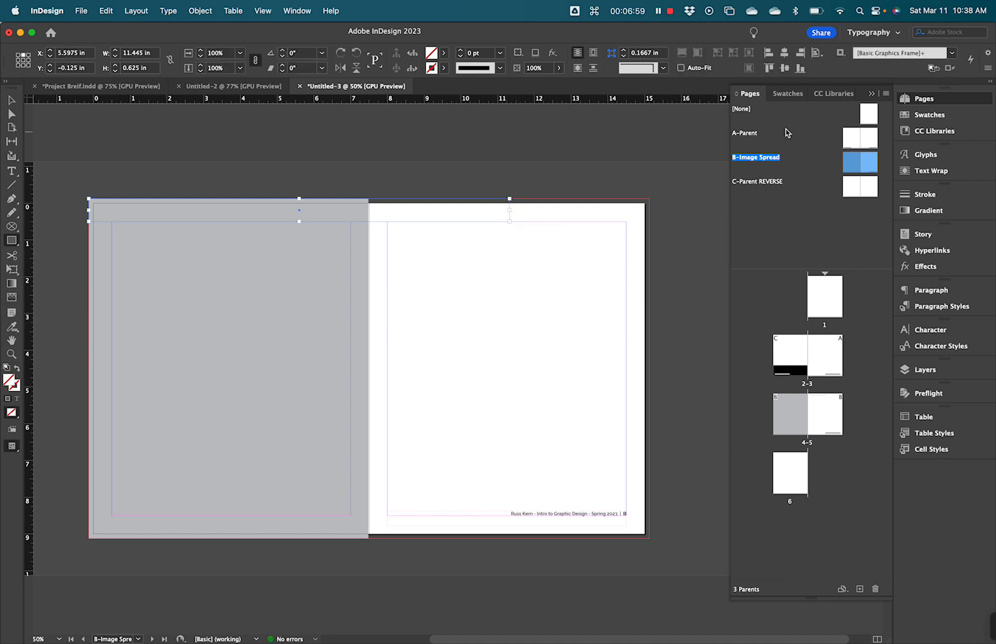
{"action": "left_click", "coordinate": [927, 115]}
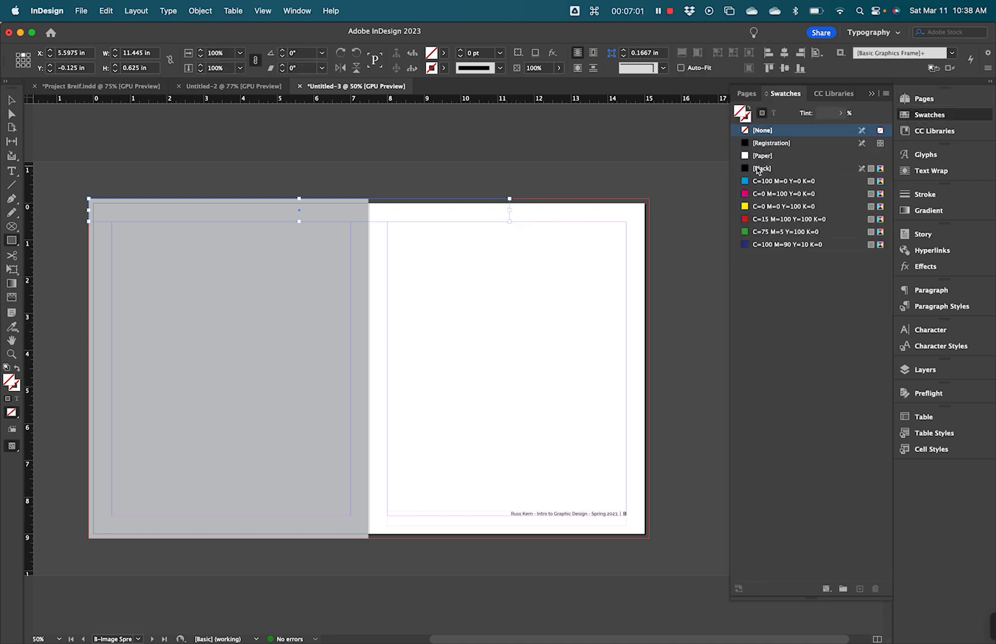
{"action": "left_click", "coordinate": [758, 169]}
{"action": "left_click", "coordinate": [9, 106]}
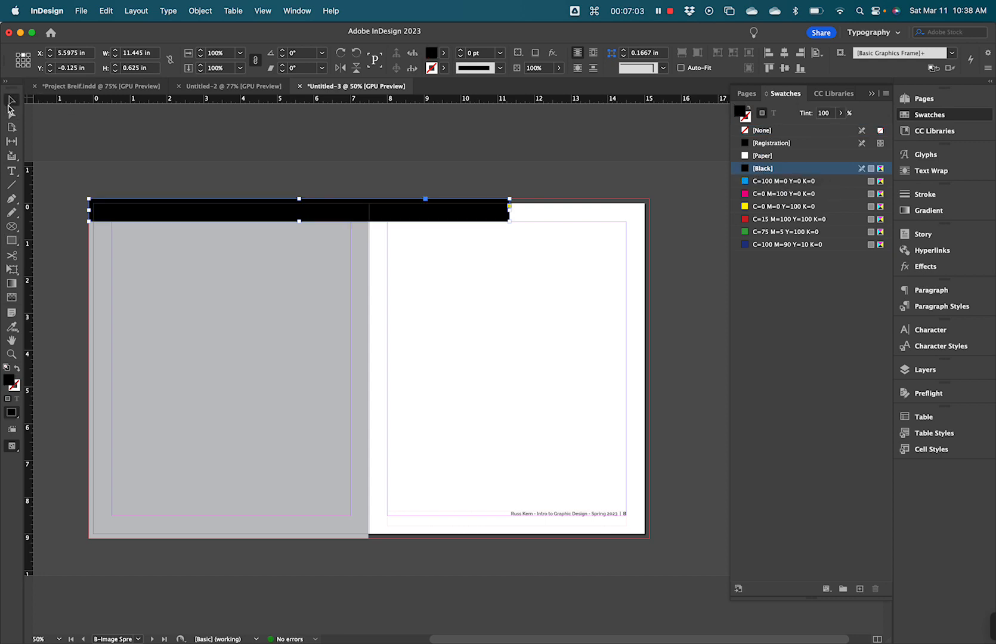
{"action": "left_click", "coordinate": [154, 150]}
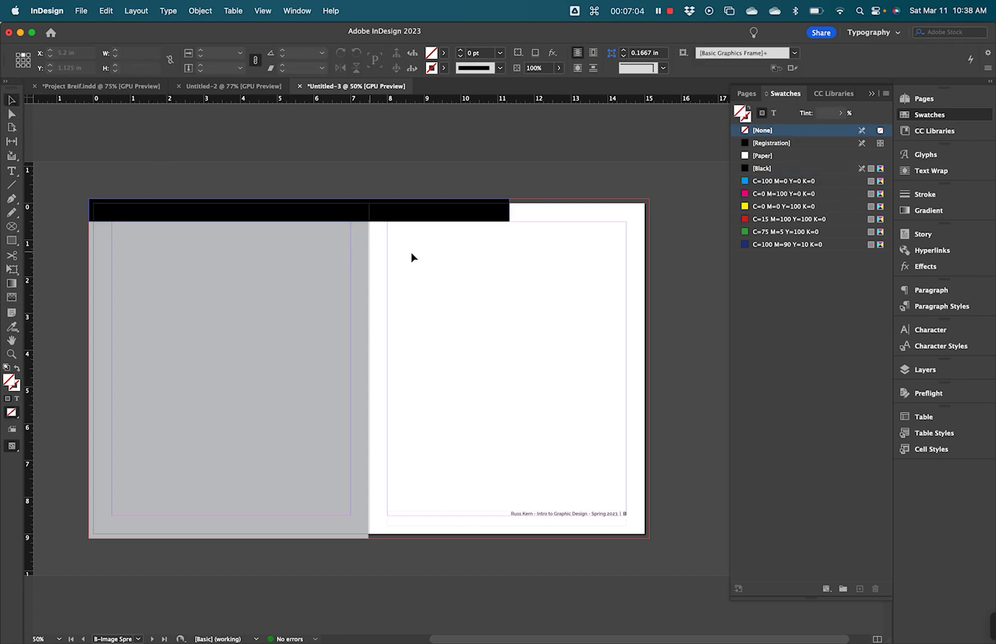
{"action": "left_click", "coordinate": [465, 219]}
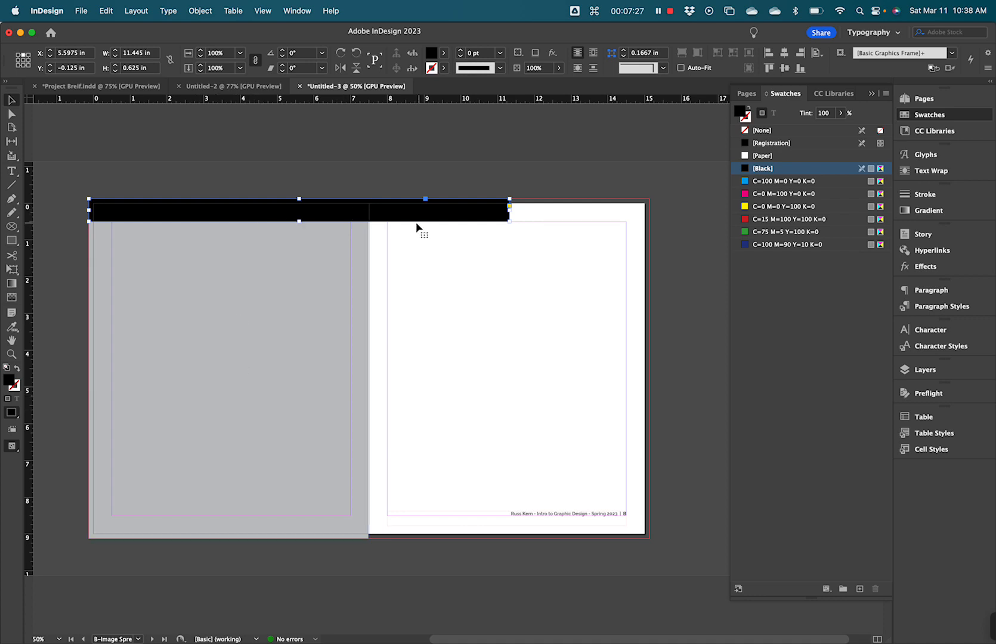
{"action": "left_click", "coordinate": [475, 294]}
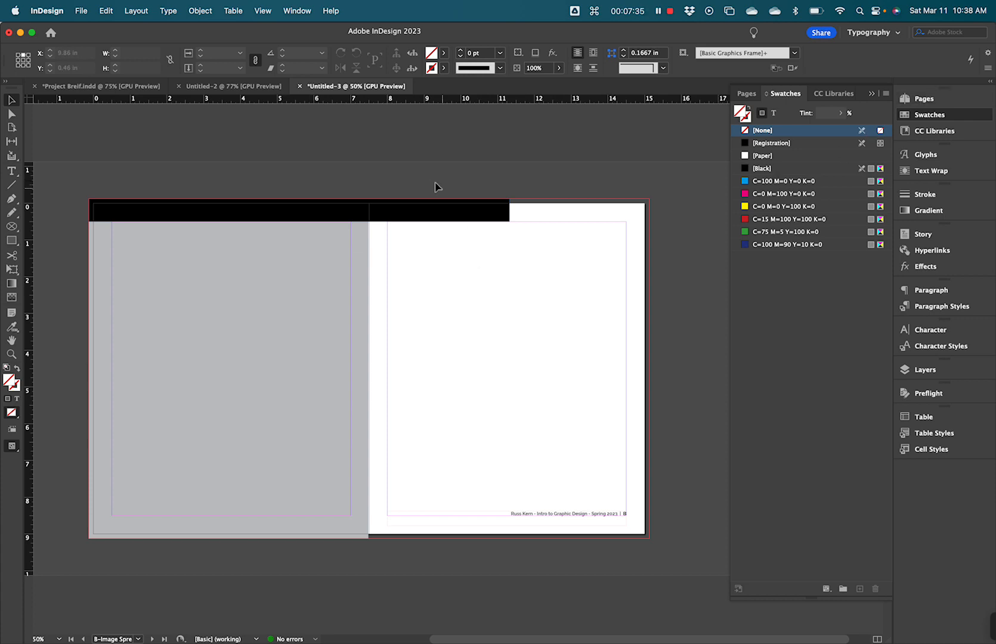
{"action": "left_click", "coordinate": [409, 213]}
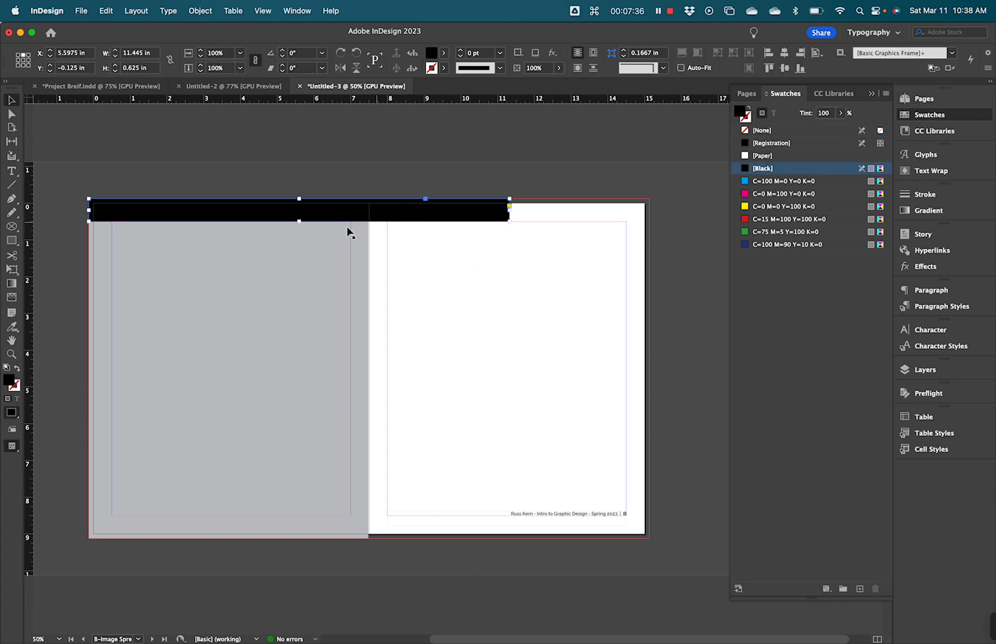
Go to pages 4–5 and apply the right page of A-Parent to page 5 only
{"action": "left_click", "coordinate": [933, 103]}
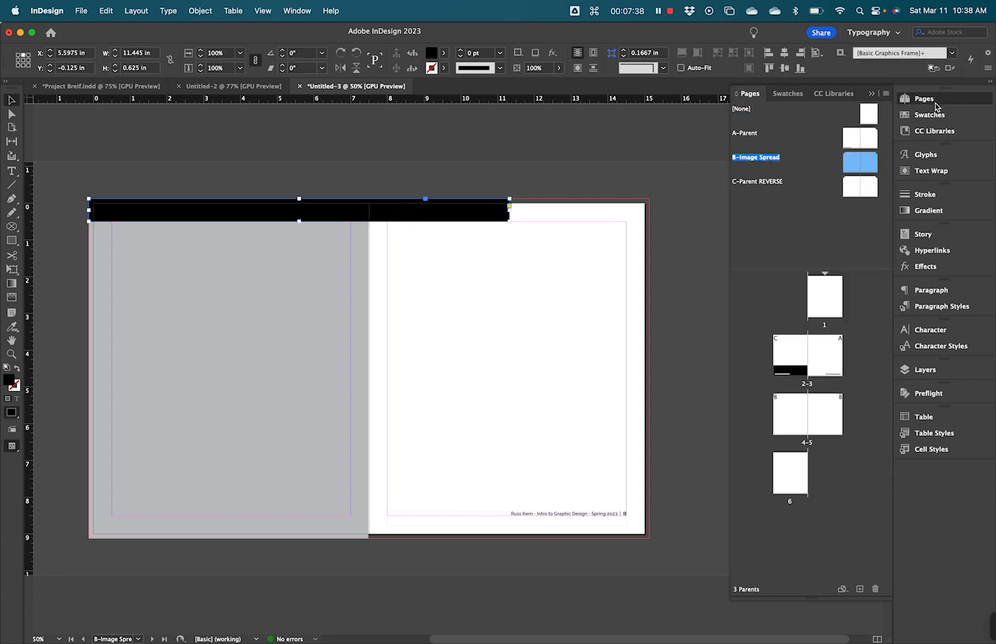
{"action": "double_click", "coordinate": [791, 410]}
{"action": "key", "text": "space"}
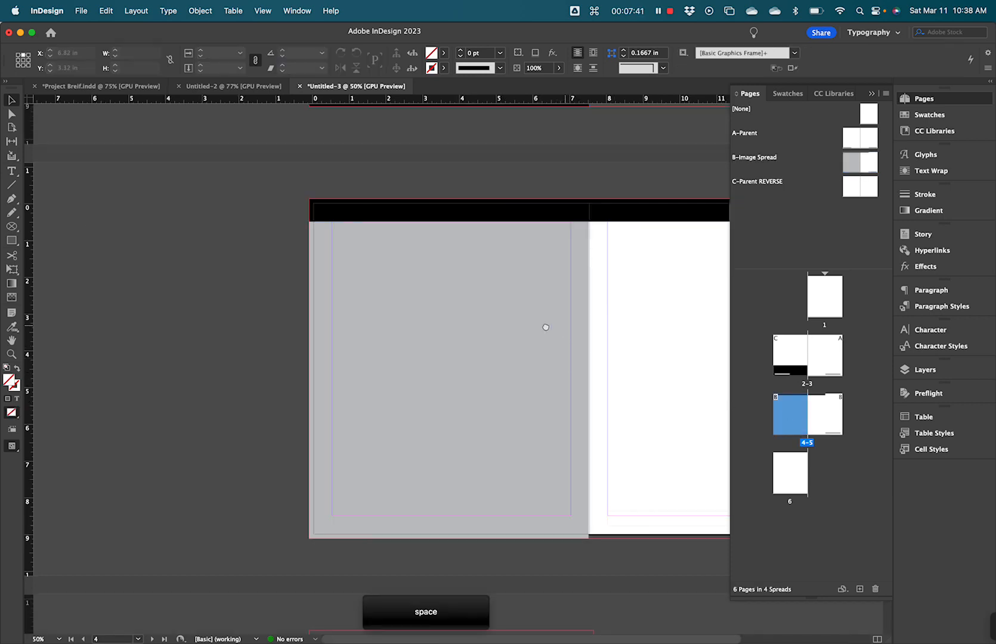
{"action": "left_click_drag", "start_coordinate": [341, 299], "coordinate": [339, 299]}
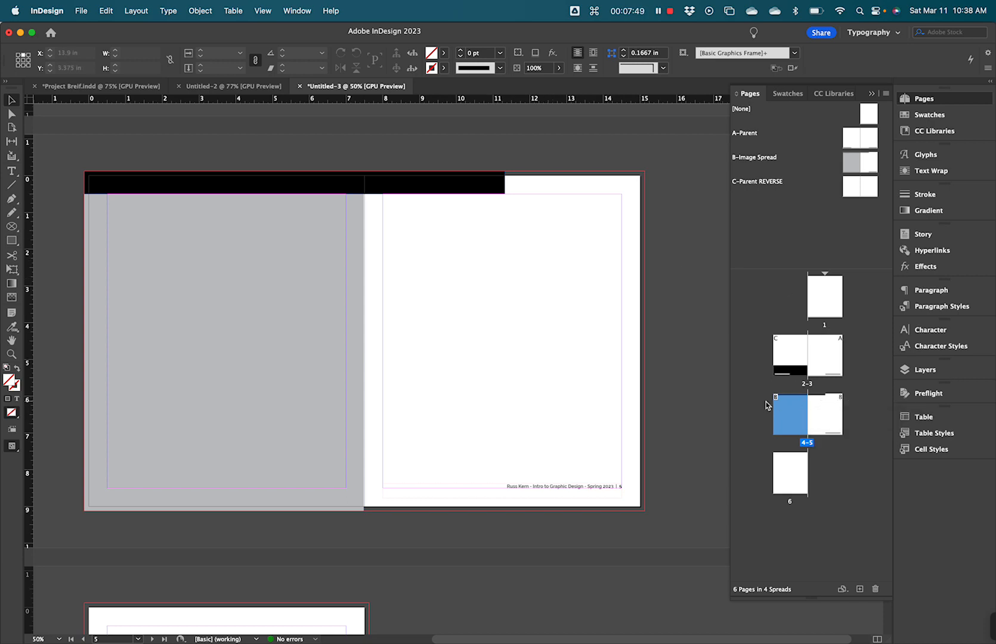
{"action": "left_click", "coordinate": [854, 403]}
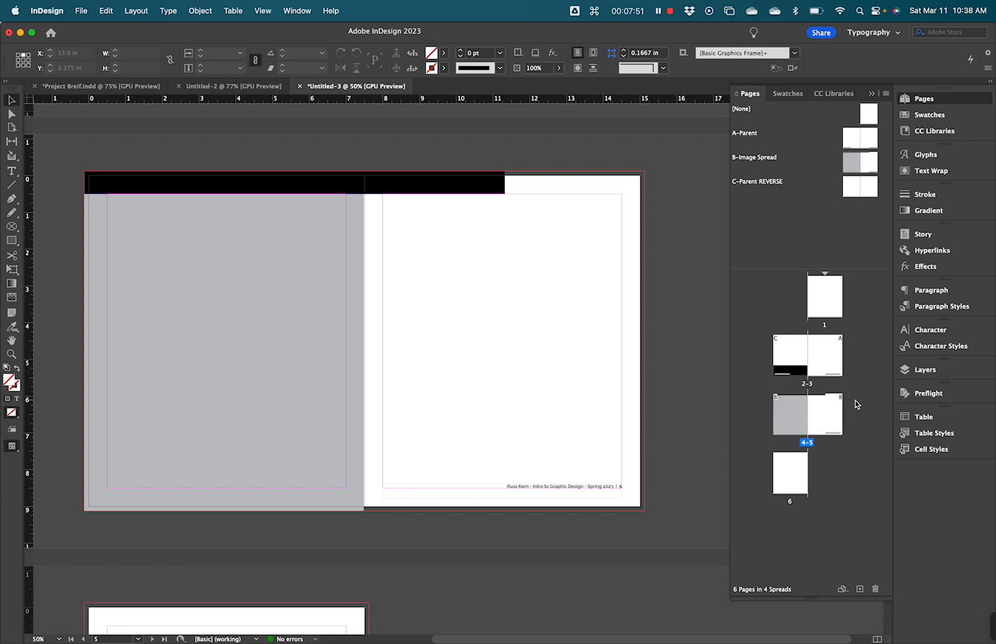
{"action": "left_click", "coordinate": [838, 413]}
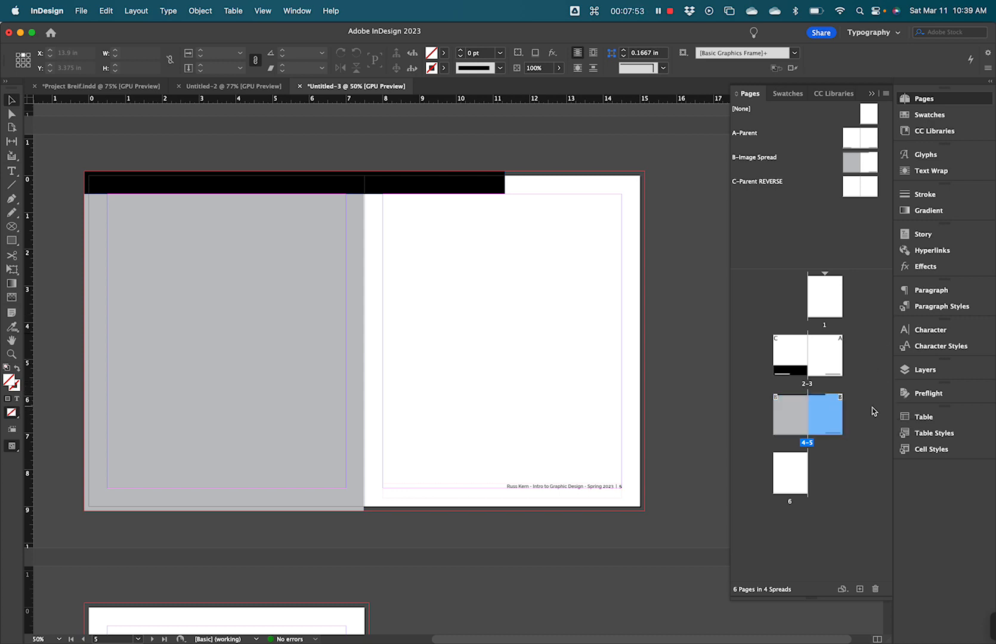
{"action": "left_click", "coordinate": [846, 426]}
{"action": "left_click", "coordinate": [838, 424]}
{"action": "left_click", "coordinate": [866, 142]}
{"action": "left_click_drag", "start_coordinate": [866, 142], "coordinate": [835, 419]}
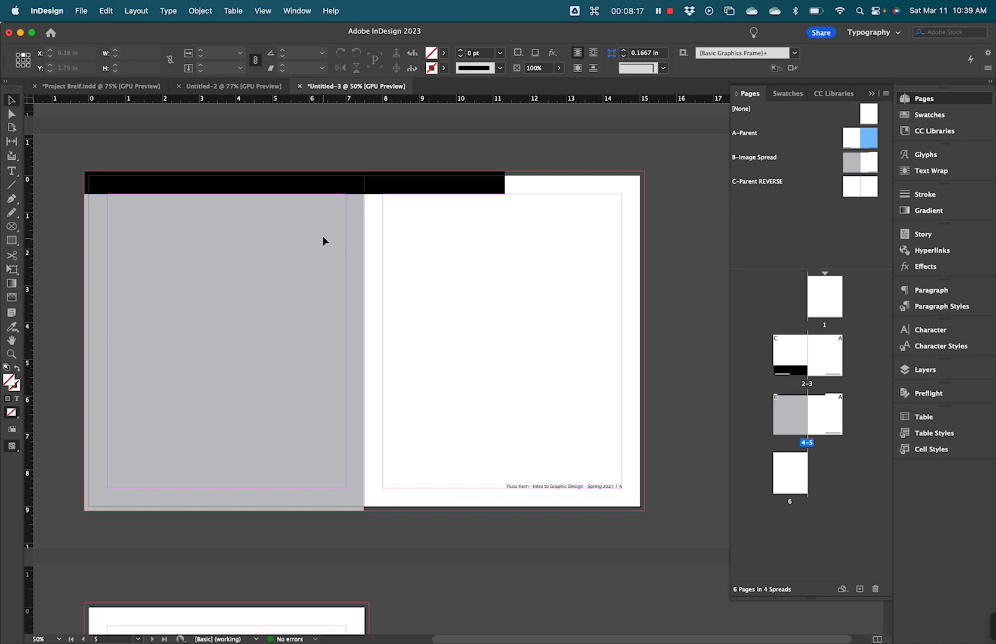
Open the B-Image Spread parent and shorten the black top bar to about 7.605 in wide, ending near the spine
{"action": "double_click", "coordinate": [856, 165]}
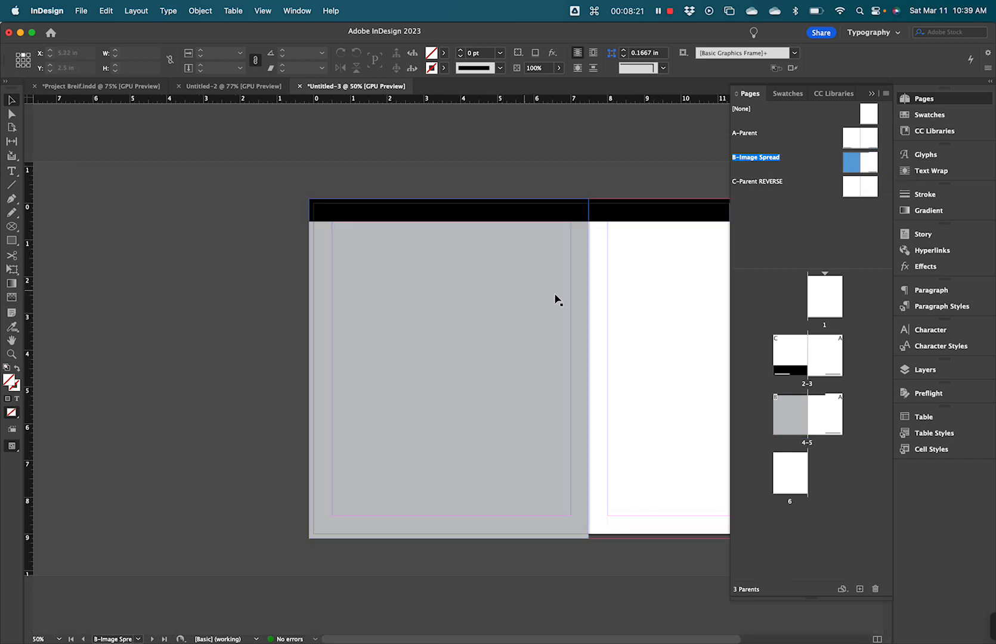
{"action": "key", "text": "space"}
{"action": "left_click_drag", "start_coordinate": [611, 304], "coordinate": [427, 286]}
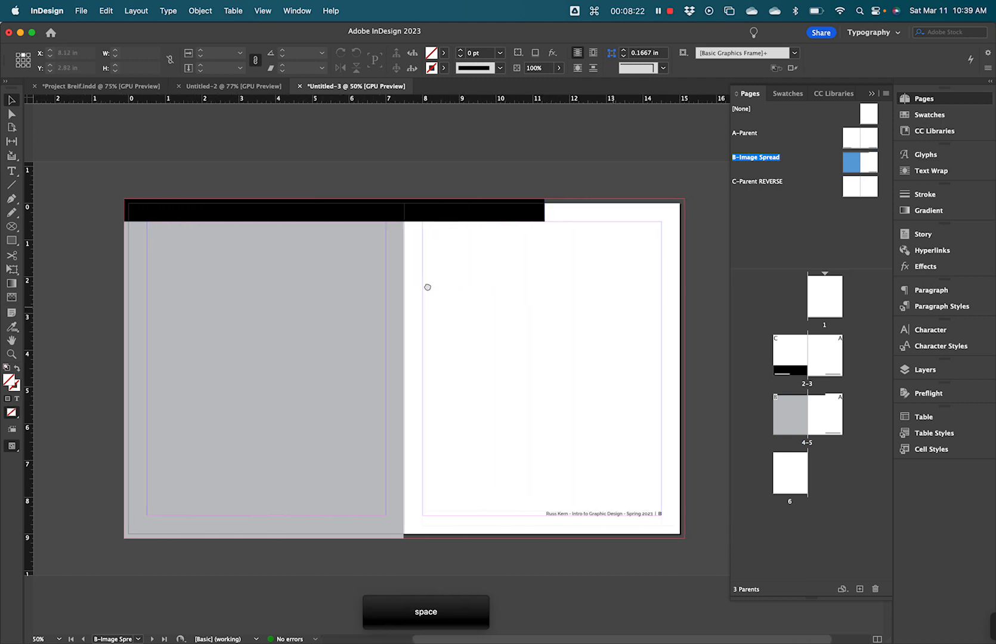
{"action": "left_click", "coordinate": [540, 215]}
{"action": "left_click_drag", "start_coordinate": [540, 210], "coordinate": [398, 213]}
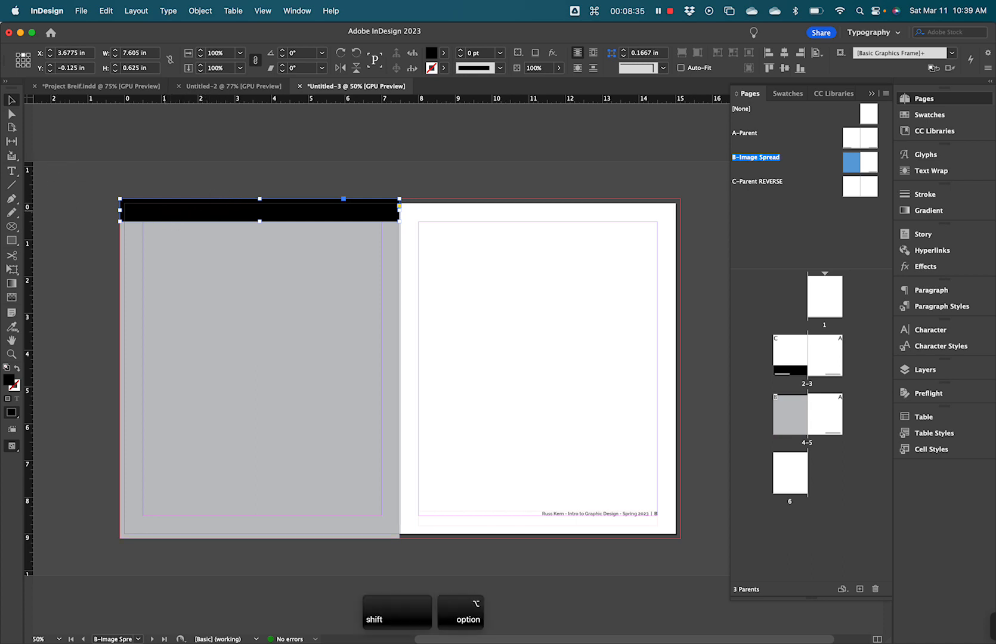
Place a copy of the black bar along the right page's top edge and shorten the copy to about 3.88 in wide
{"action": "left_click_drag", "start_coordinate": [172, 214], "coordinate": [374, 218]}
{"action": "key", "text": "super+z"}
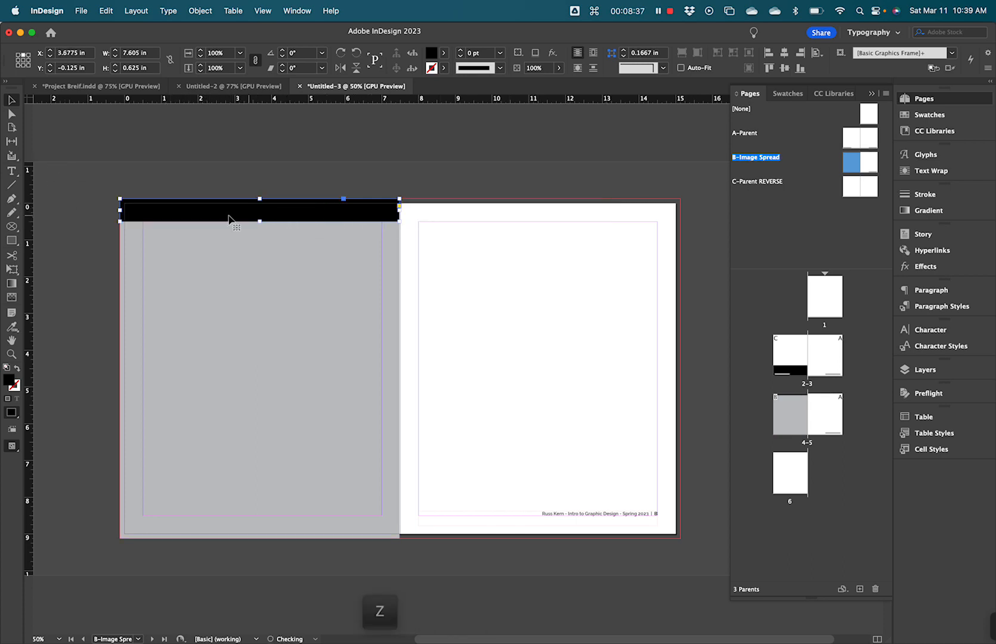
{"action": "key", "text": "super+c"}
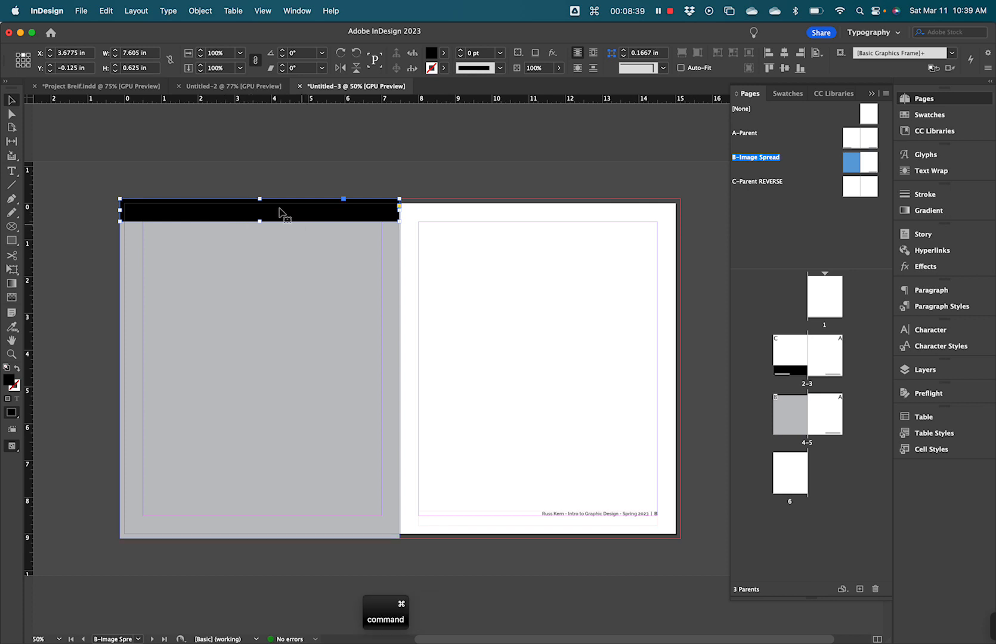
{"action": "left_click", "coordinate": [106, 11]}
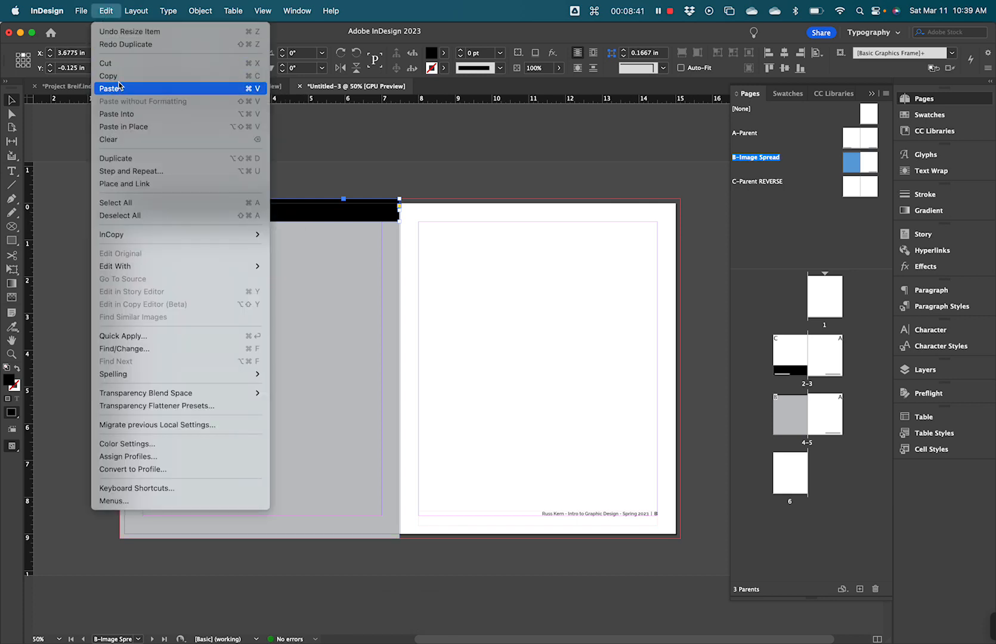
{"action": "left_click", "coordinate": [119, 77]}
{"action": "left_click", "coordinate": [468, 247]}
{"action": "right_click", "coordinate": [468, 245]}
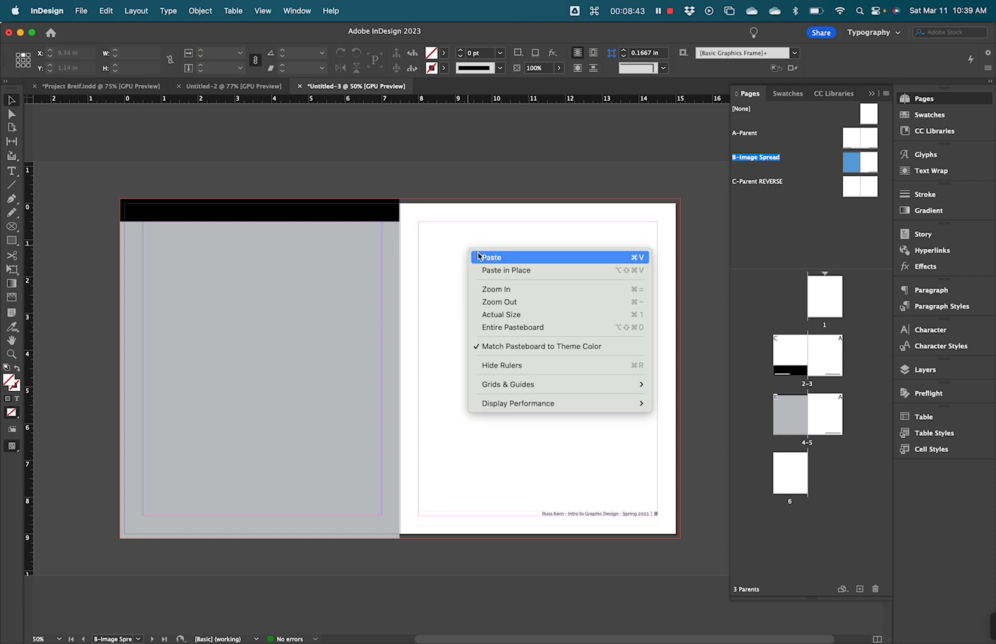
{"action": "left_click", "coordinate": [506, 270]}
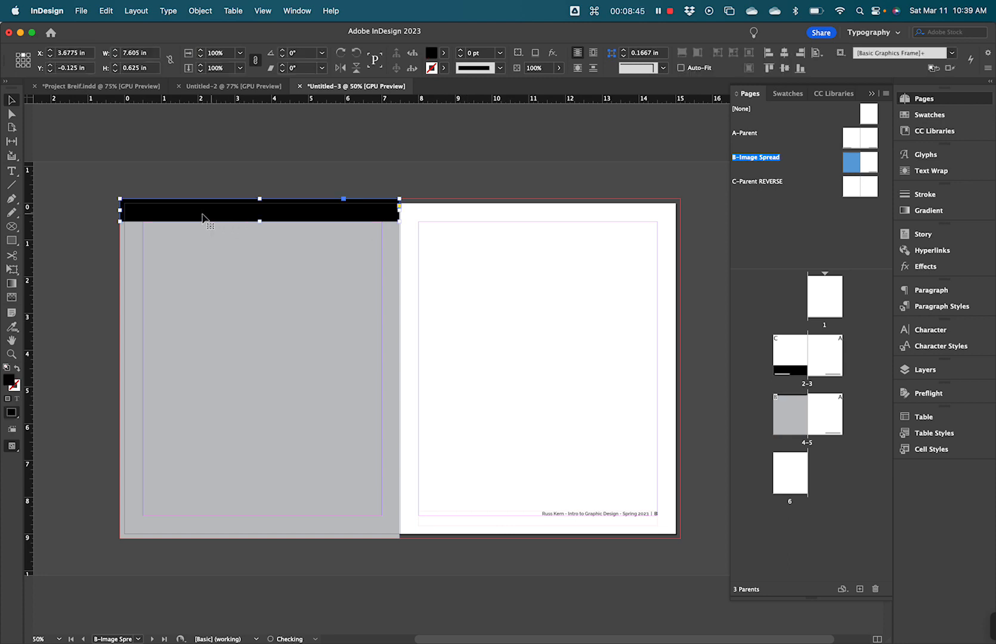
{"action": "left_click_drag", "start_coordinate": [198, 216], "coordinate": [478, 219]}
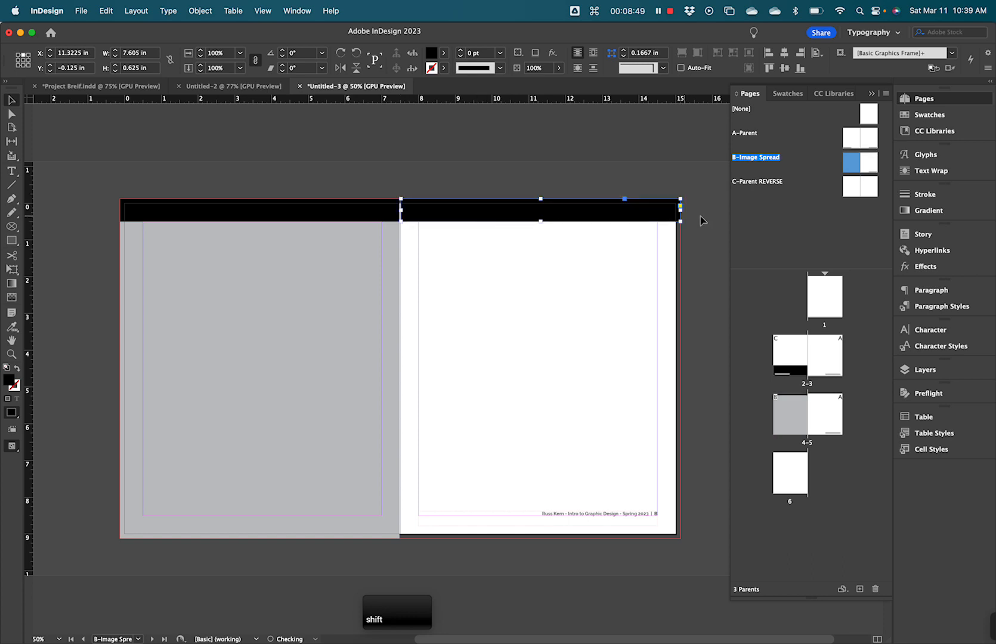
{"action": "left_click_drag", "start_coordinate": [681, 210], "coordinate": [543, 209]}
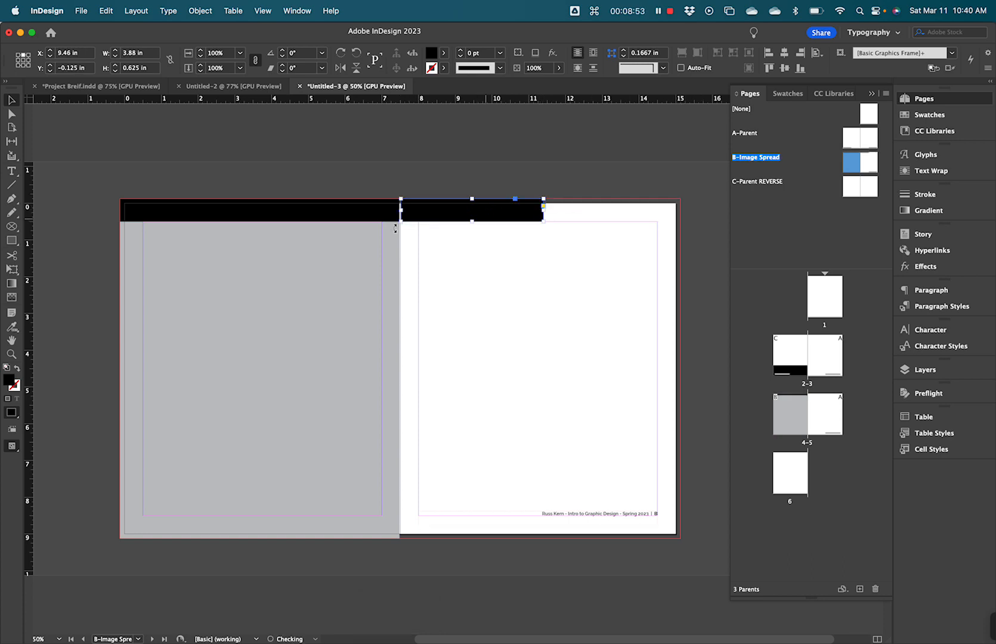
Close the gap between the two black bars by extending the left bar to the spine and moving the right bar against it
{"action": "left_click", "coordinate": [358, 208]}
{"action": "key", "text": "super+equal"}
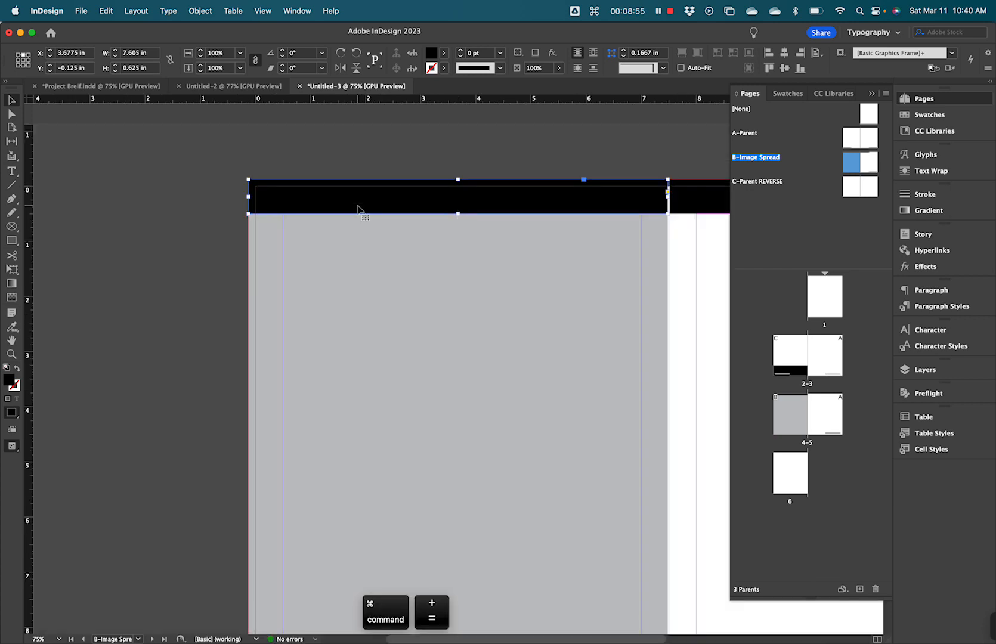
{"action": "key", "text": "super+equal"}
{"action": "key", "text": "super+equal"}
{"action": "key", "text": "space"}
{"action": "left_click_drag", "start_coordinate": [517, 271], "coordinate": [153, 272]}
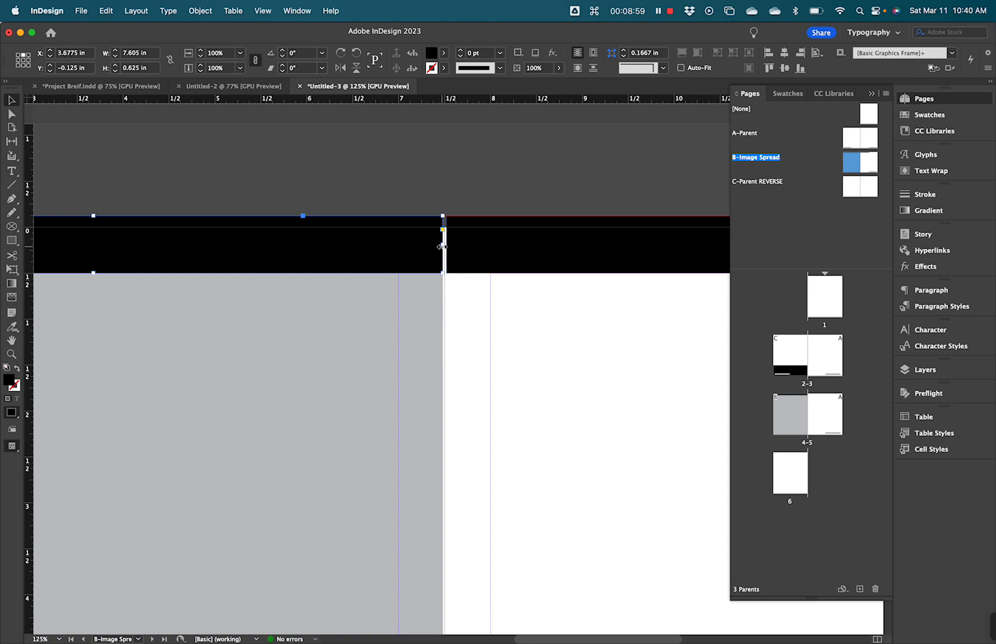
{"action": "left_click_drag", "start_coordinate": [442, 246], "coordinate": [444, 246]}
{"action": "left_click", "coordinate": [460, 251]}
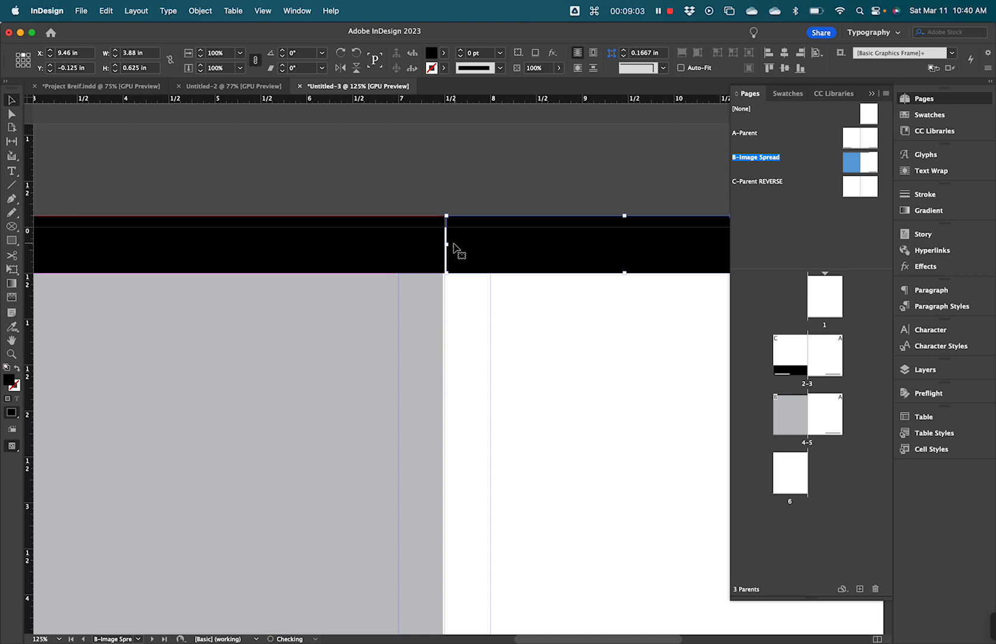
{"action": "left_click_drag", "start_coordinate": [448, 243], "coordinate": [448, 247]}
Extend the gray image frame's right edge to the spine, making it 7.625 in wide, and deselect it
{"action": "left_click", "coordinate": [422, 347]}
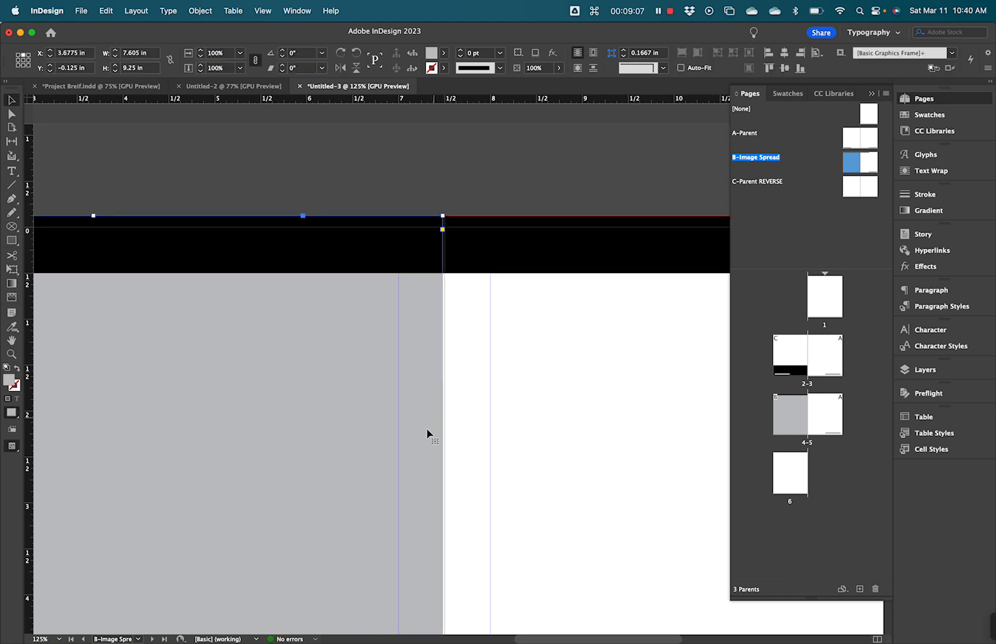
{"action": "left_click_drag", "start_coordinate": [427, 434], "coordinate": [406, 180]}
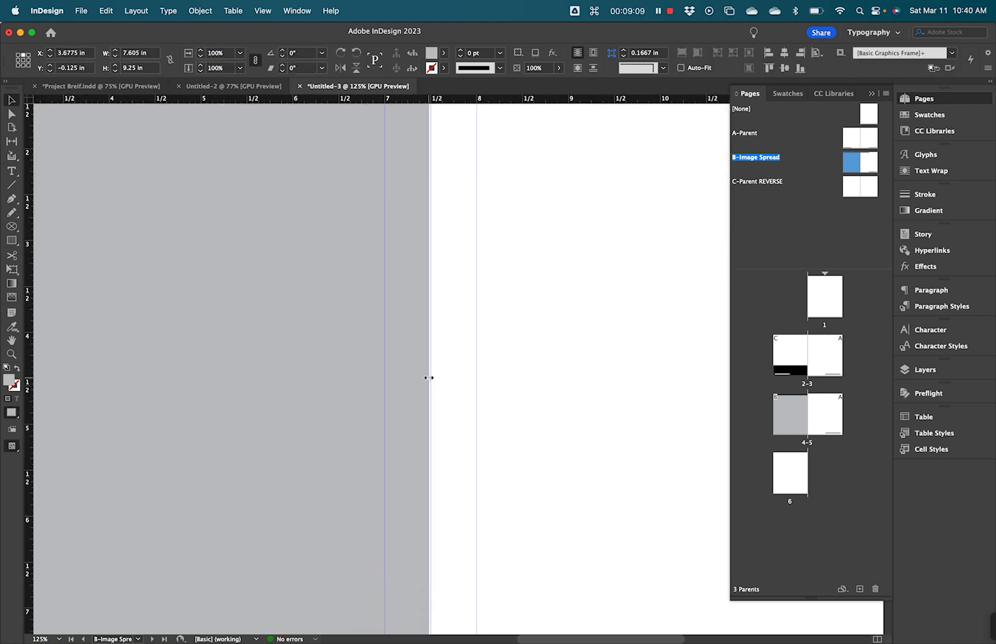
{"action": "left_click_drag", "start_coordinate": [429, 377], "coordinate": [430, 378]}
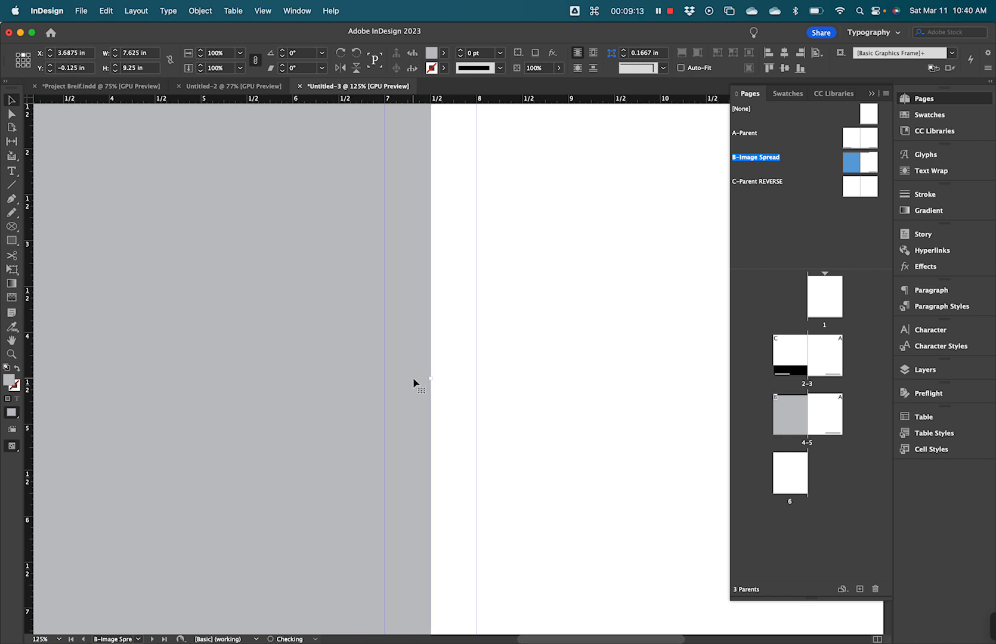
{"action": "key", "text": "super+minus"}
{"action": "key", "text": "super+minus"}
{"action": "key", "text": "super+minus"}
{"action": "key", "text": "super+minus"}
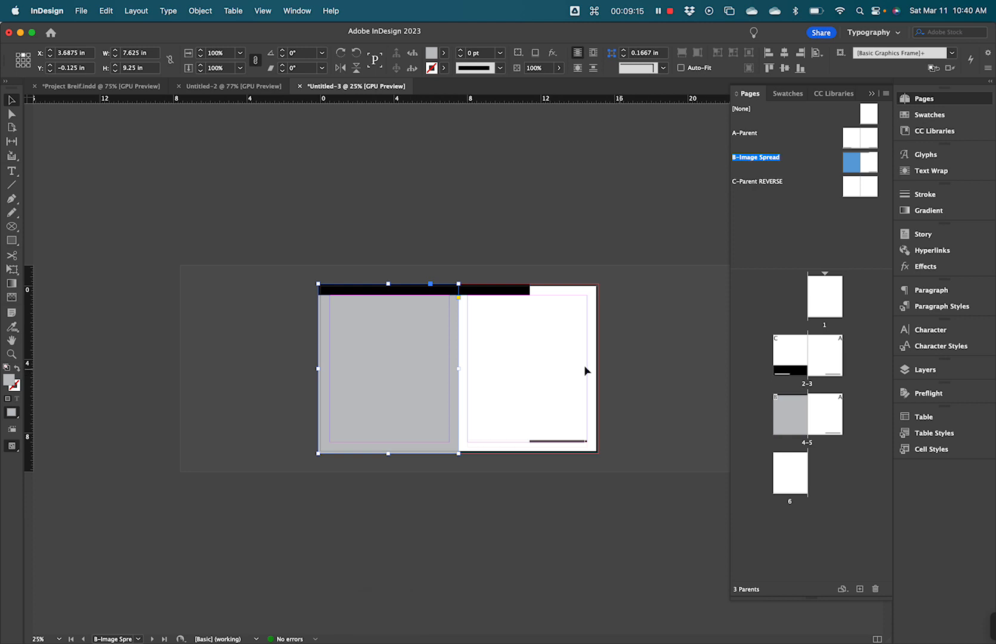
{"action": "key", "text": "super+shift+a"}
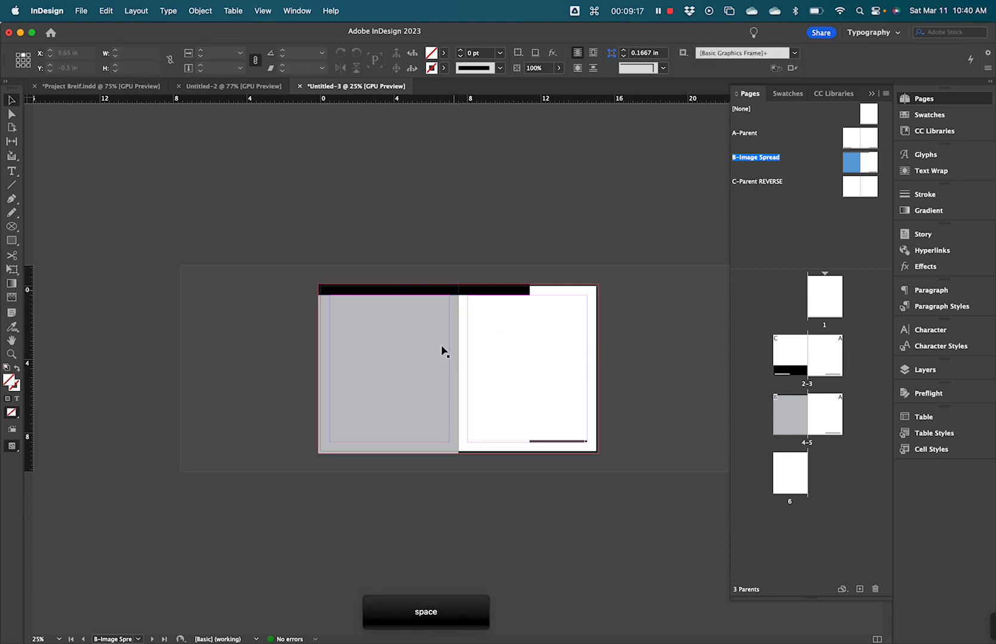
Go to pages 4–5 and apply the right page of the B-Image Spread parent to page 5
{"action": "double_click", "coordinate": [801, 419]}
{"action": "key", "text": "space"}
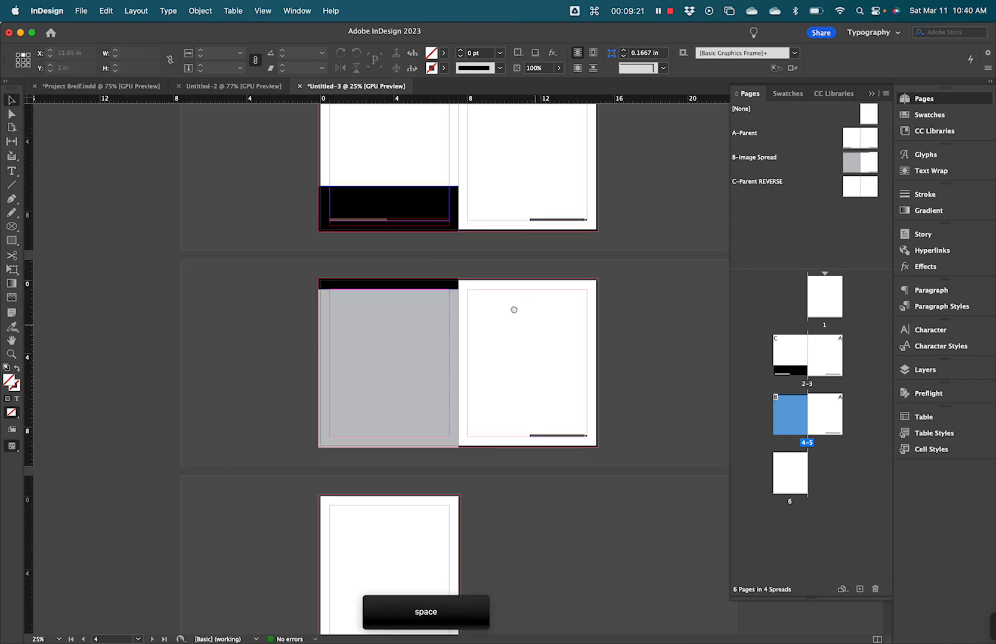
{"action": "left_click_drag", "start_coordinate": [513, 309], "coordinate": [490, 324]}
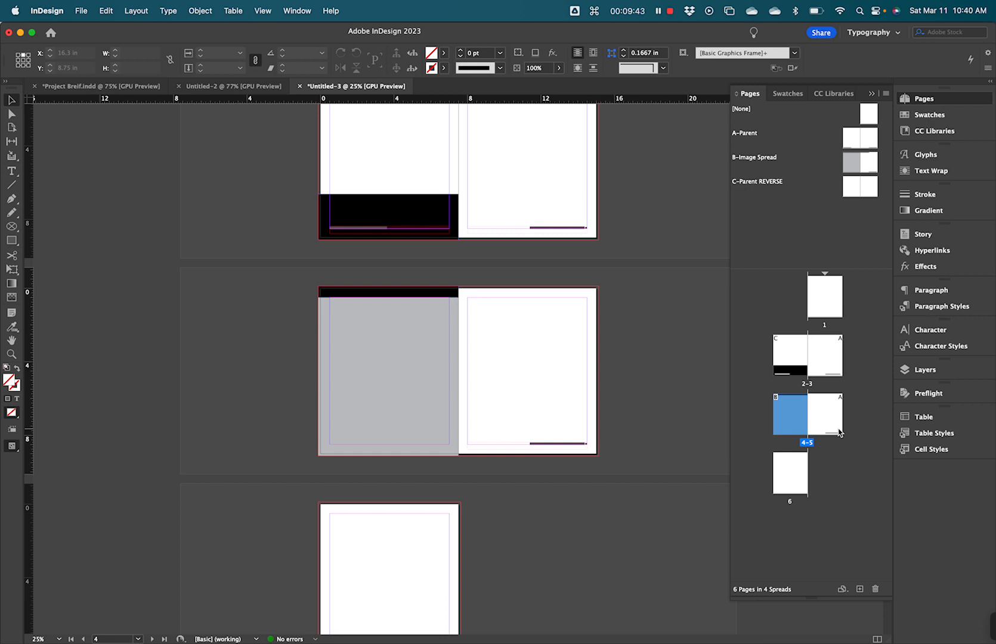
{"action": "left_click", "coordinate": [833, 417]}
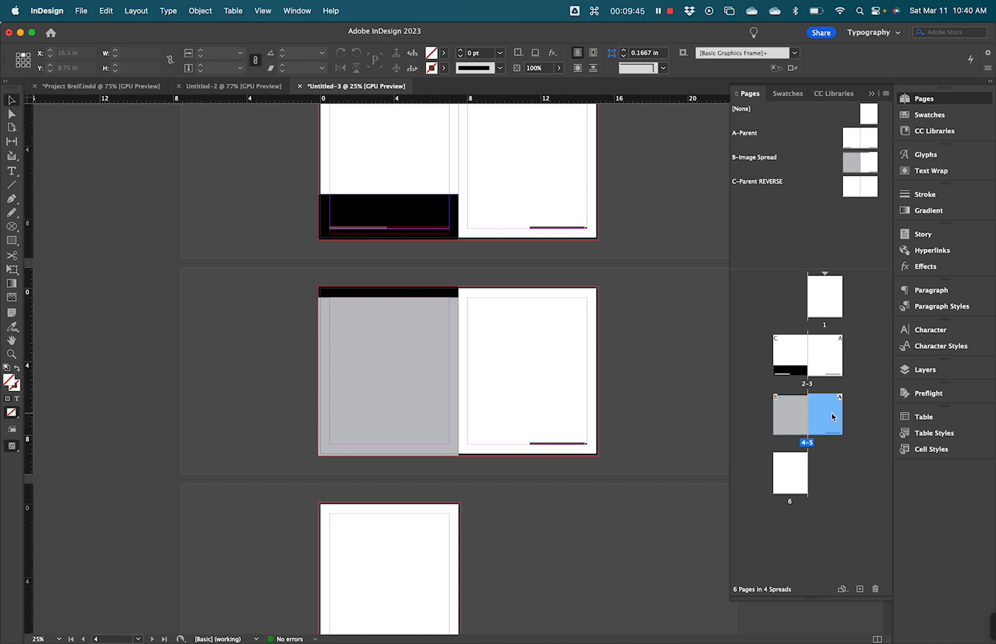
{"action": "left_click", "coordinate": [801, 412]}
{"action": "left_click", "coordinate": [824, 410]}
{"action": "left_click_drag", "start_coordinate": [871, 166], "coordinate": [829, 413]}
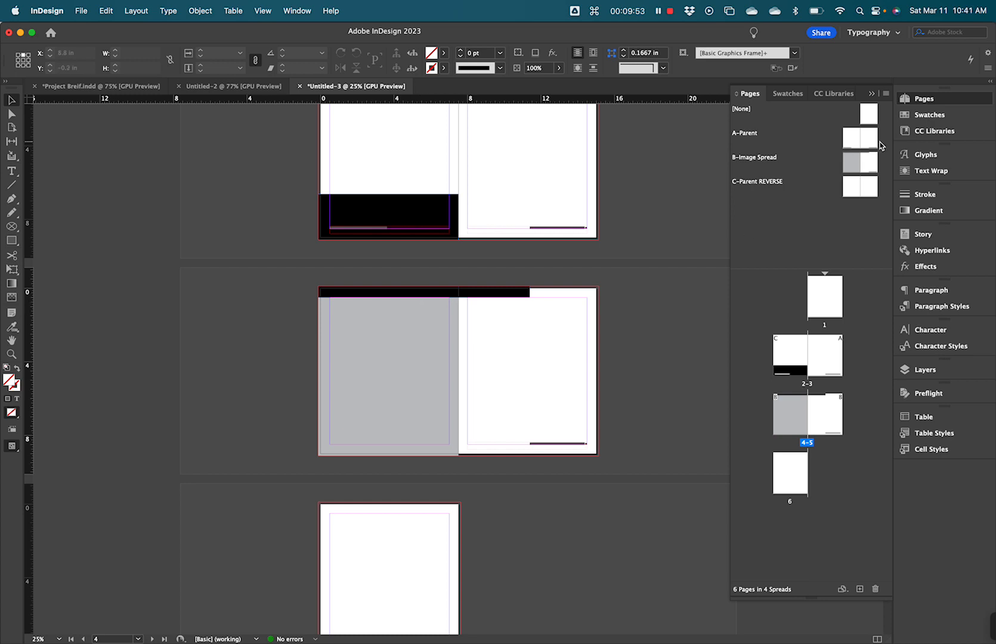
Open the B-Image Spread parent and check each black bar as a separate object on its own page
{"action": "double_click", "coordinate": [858, 170]}
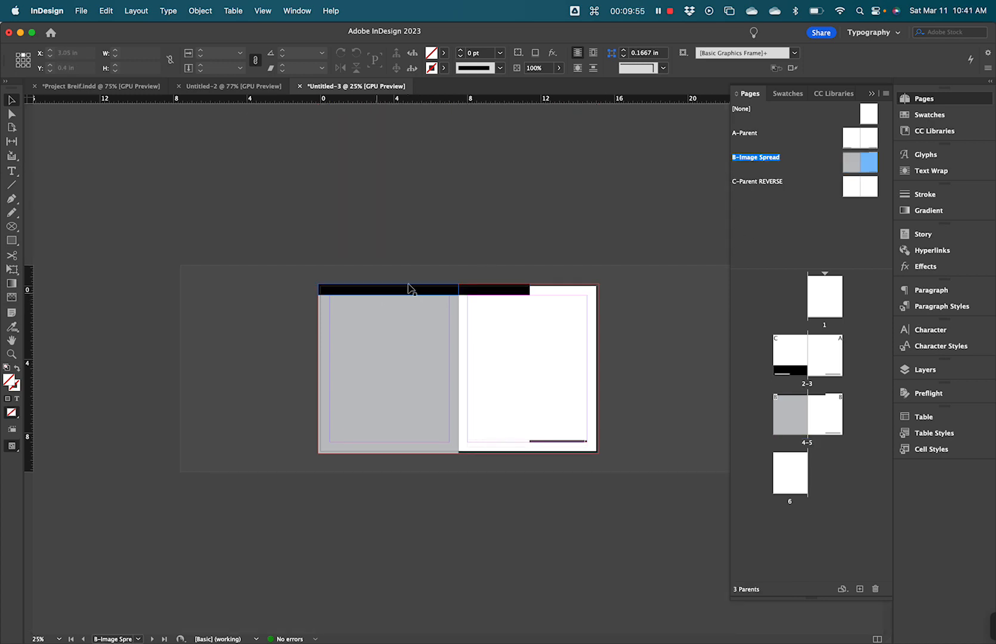
{"action": "left_click", "coordinate": [415, 291]}
{"action": "left_click", "coordinate": [495, 291]}
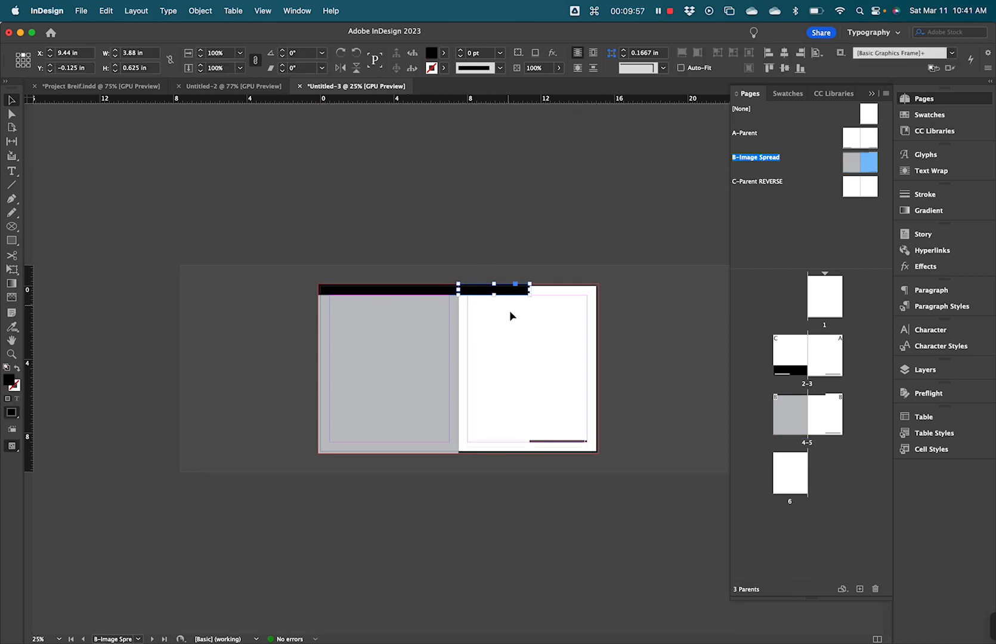
Return to pages 4–5, switch page 5 to A-Parent and reapply B-Image Spread to it
{"action": "left_click", "coordinate": [813, 408]}
{"action": "double_click", "coordinate": [803, 408]}
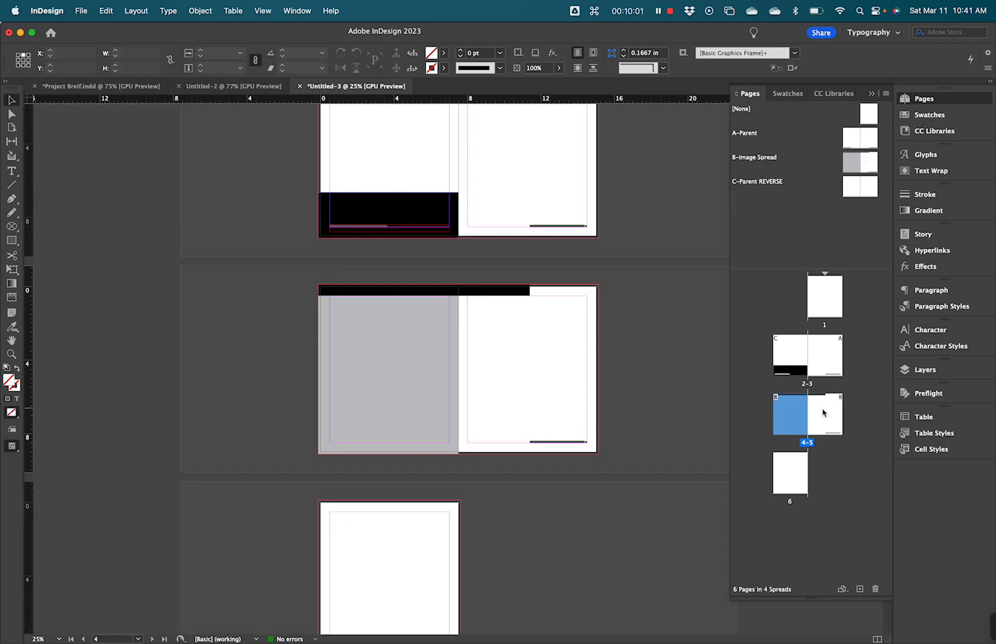
{"action": "left_click_drag", "start_coordinate": [869, 138], "coordinate": [833, 411]}
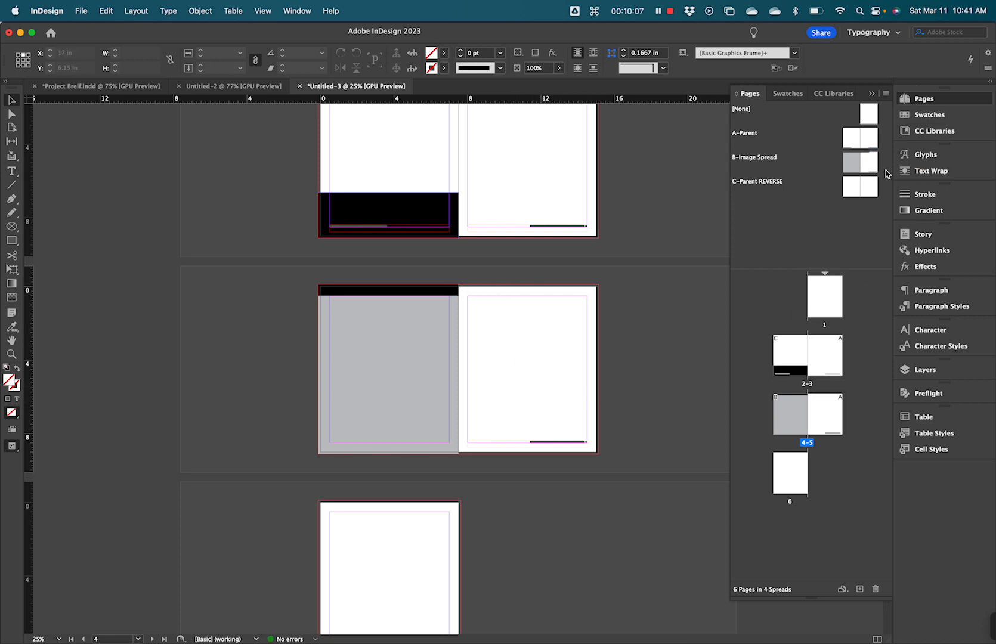
{"action": "left_click_drag", "start_coordinate": [868, 163], "coordinate": [834, 413]}
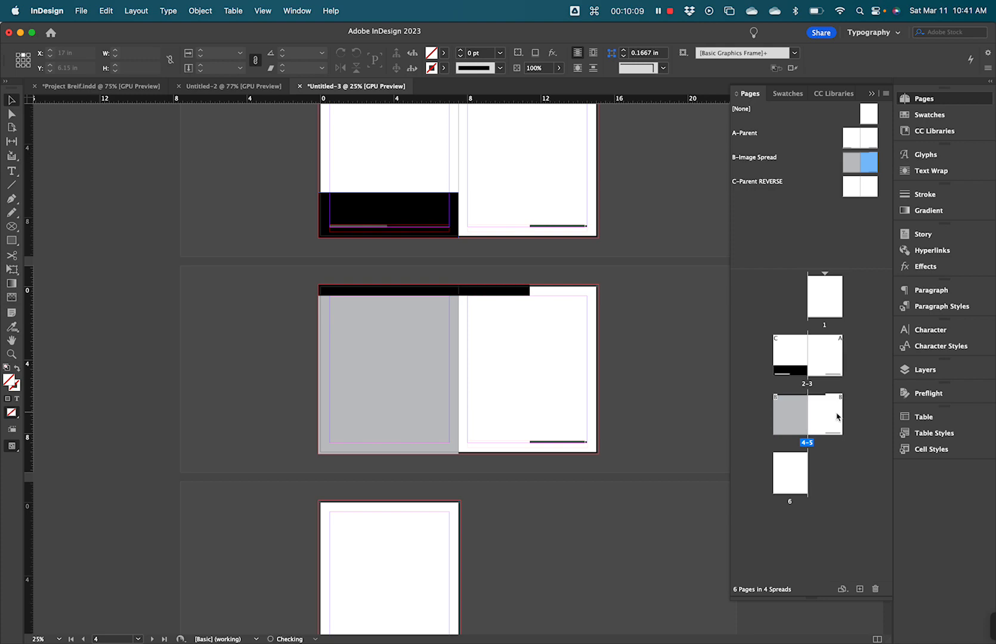